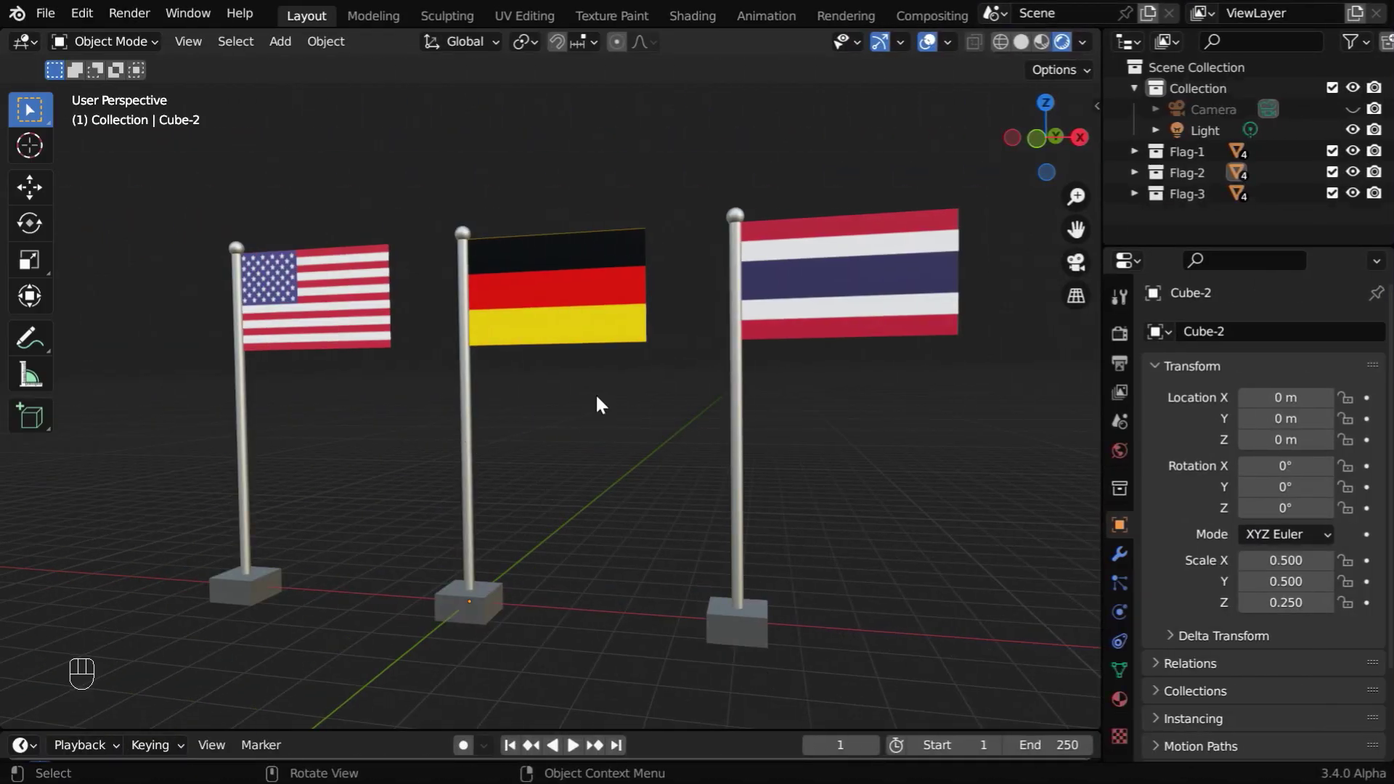
- Play the flag cloth animation to preview the three flags settling on their poles
click(574, 744)
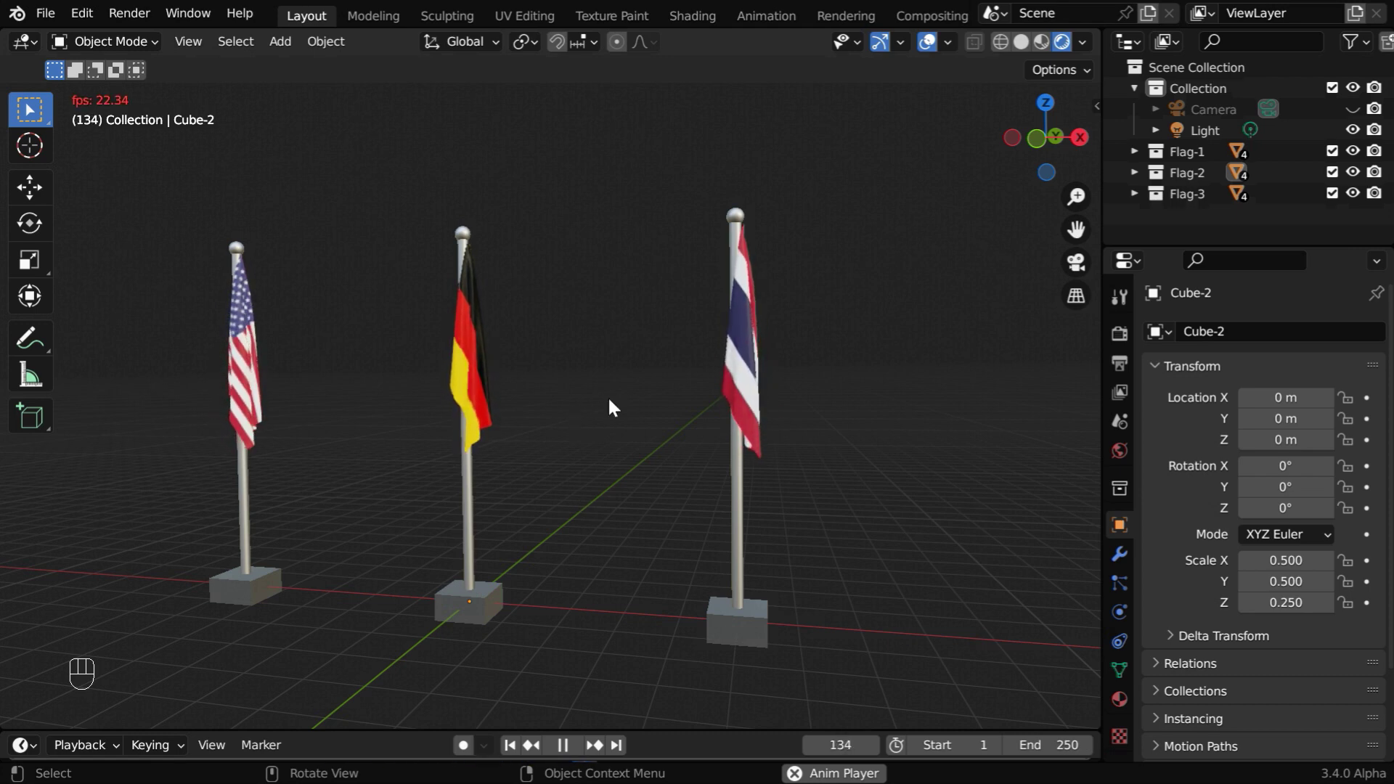
- Stop playback, rewind to frame 1, and add a Wind force field to the scene
click(563, 745)
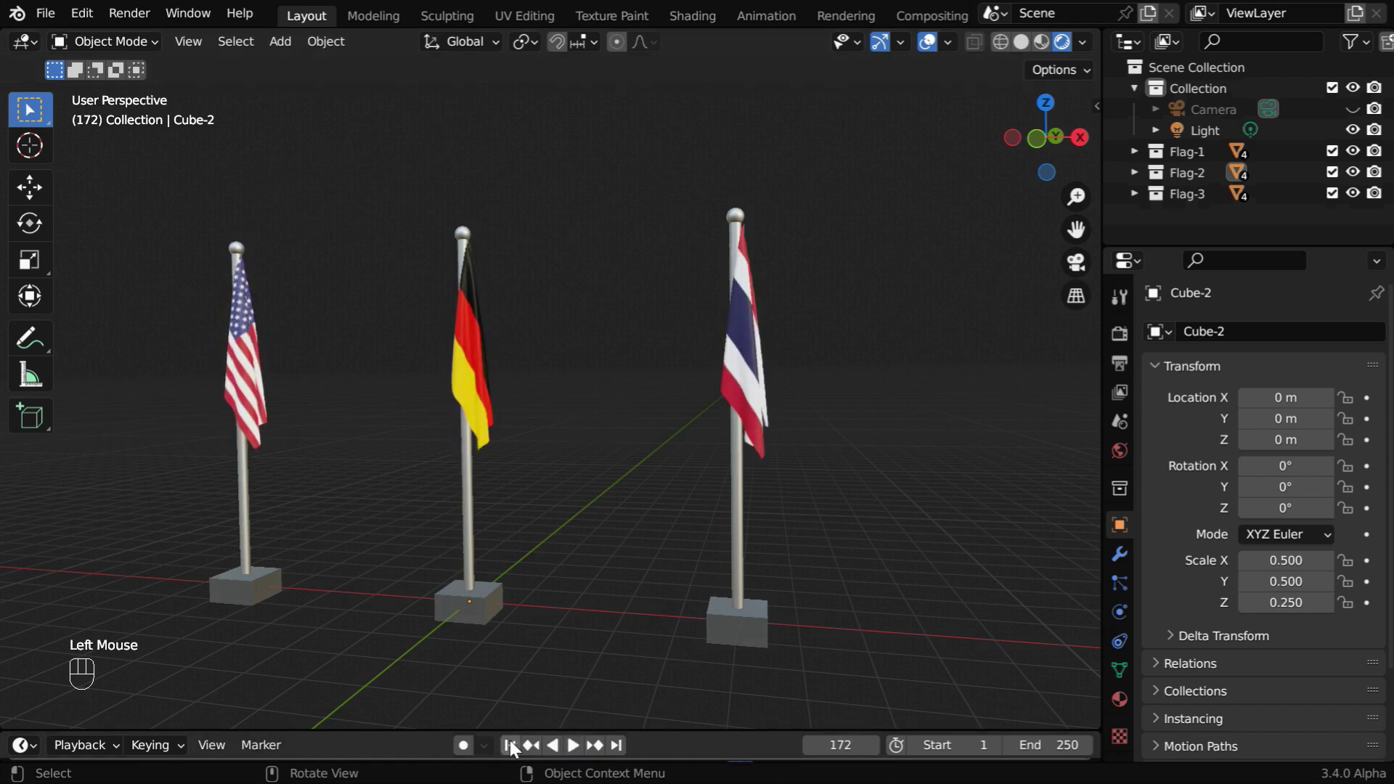
click(510, 745)
click(278, 44)
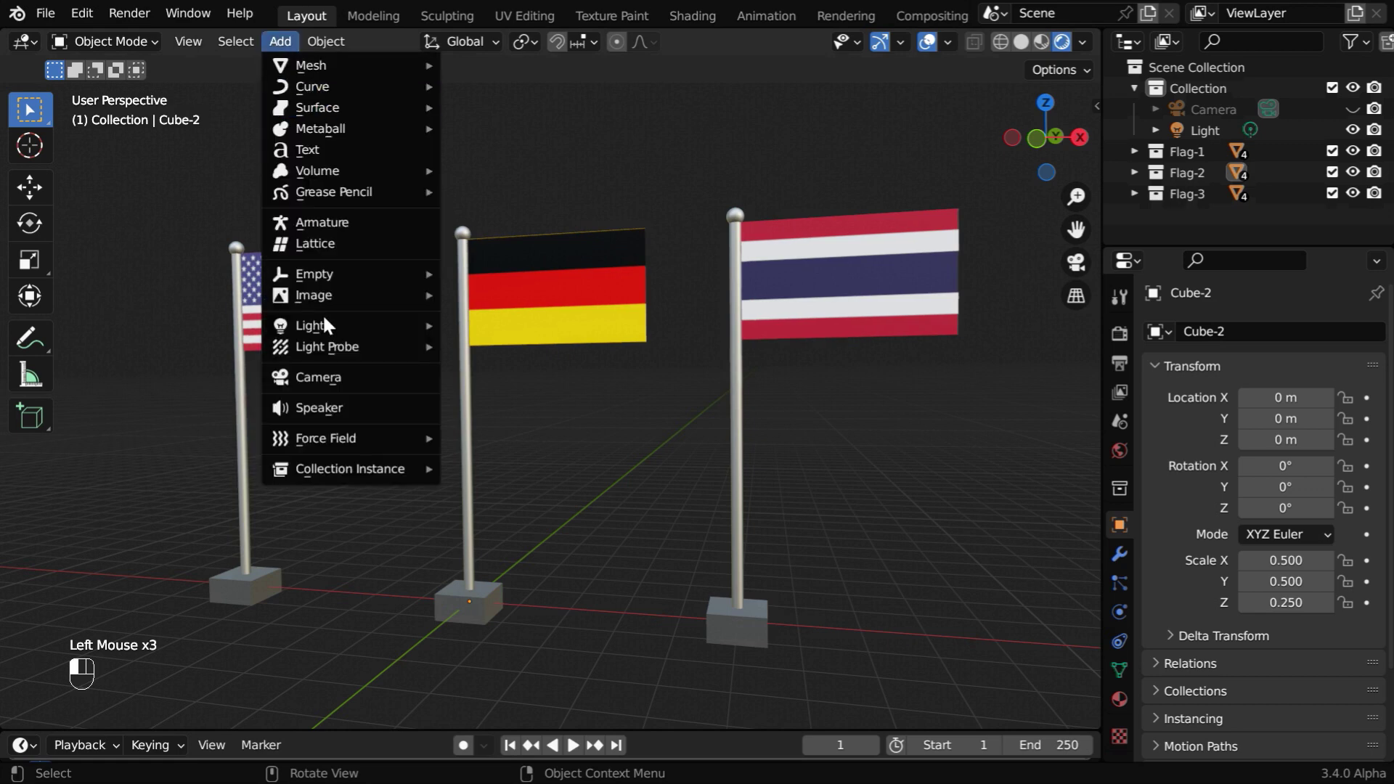
mouse_move(349, 438)
click(482, 460)
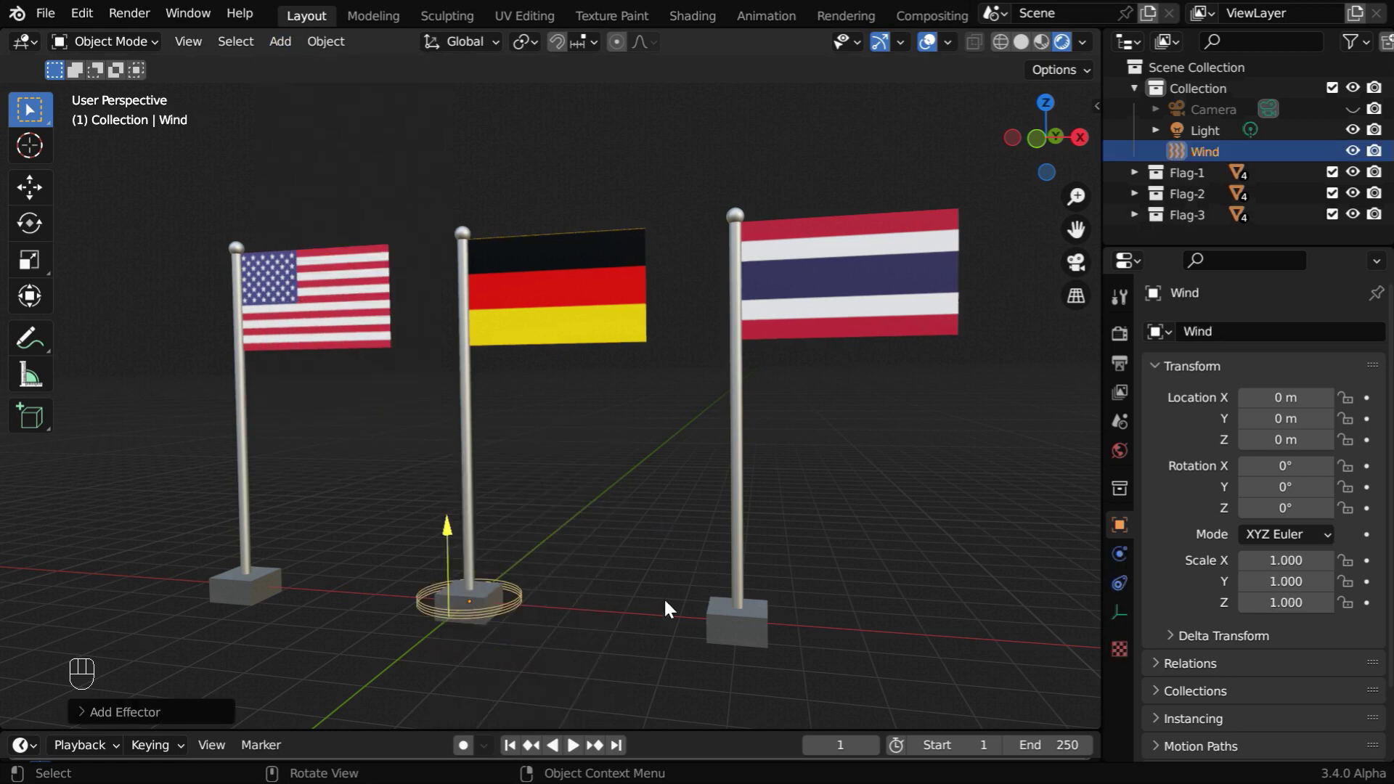
- Rotate the Wind field 90° on Y and set its Strength to 10000
click(1286, 486)
text(90)
key(Return)
click(1119, 554)
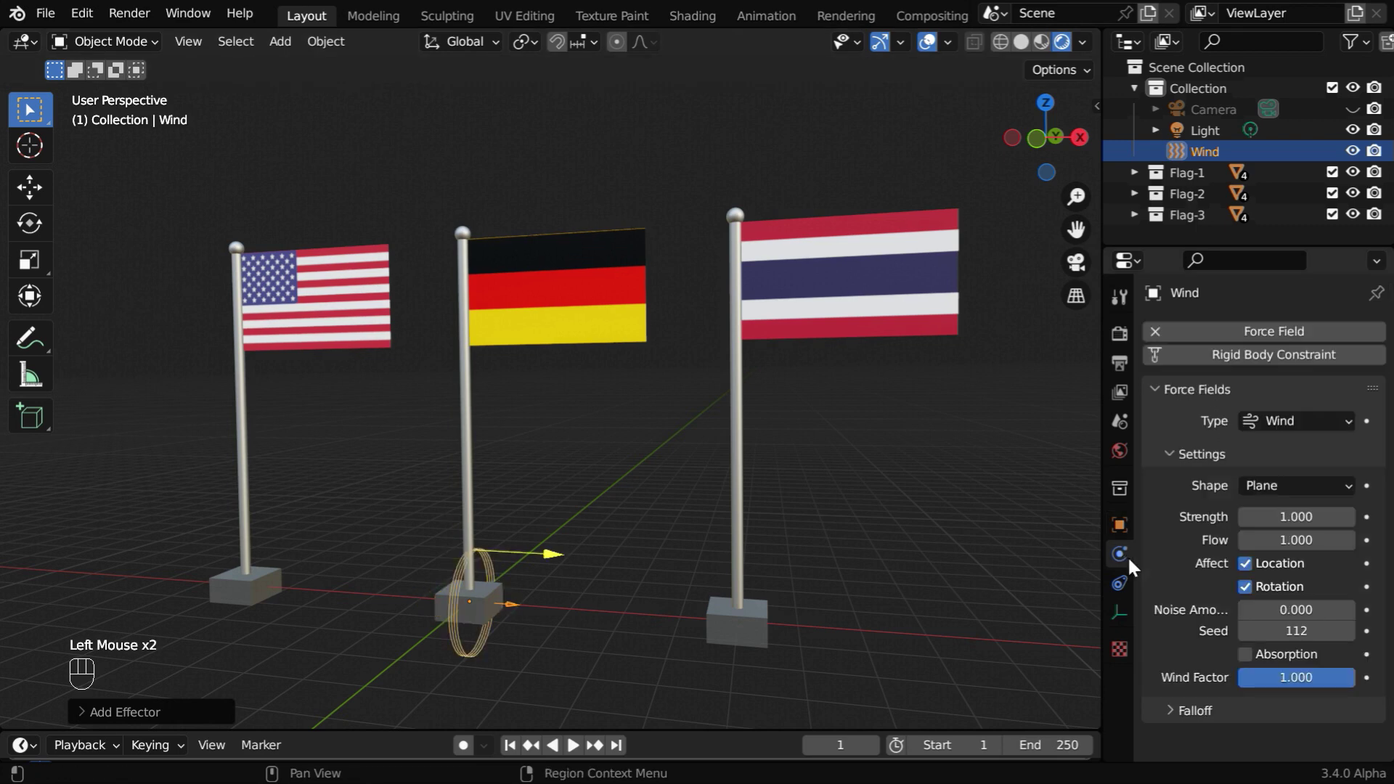
click(1296, 517)
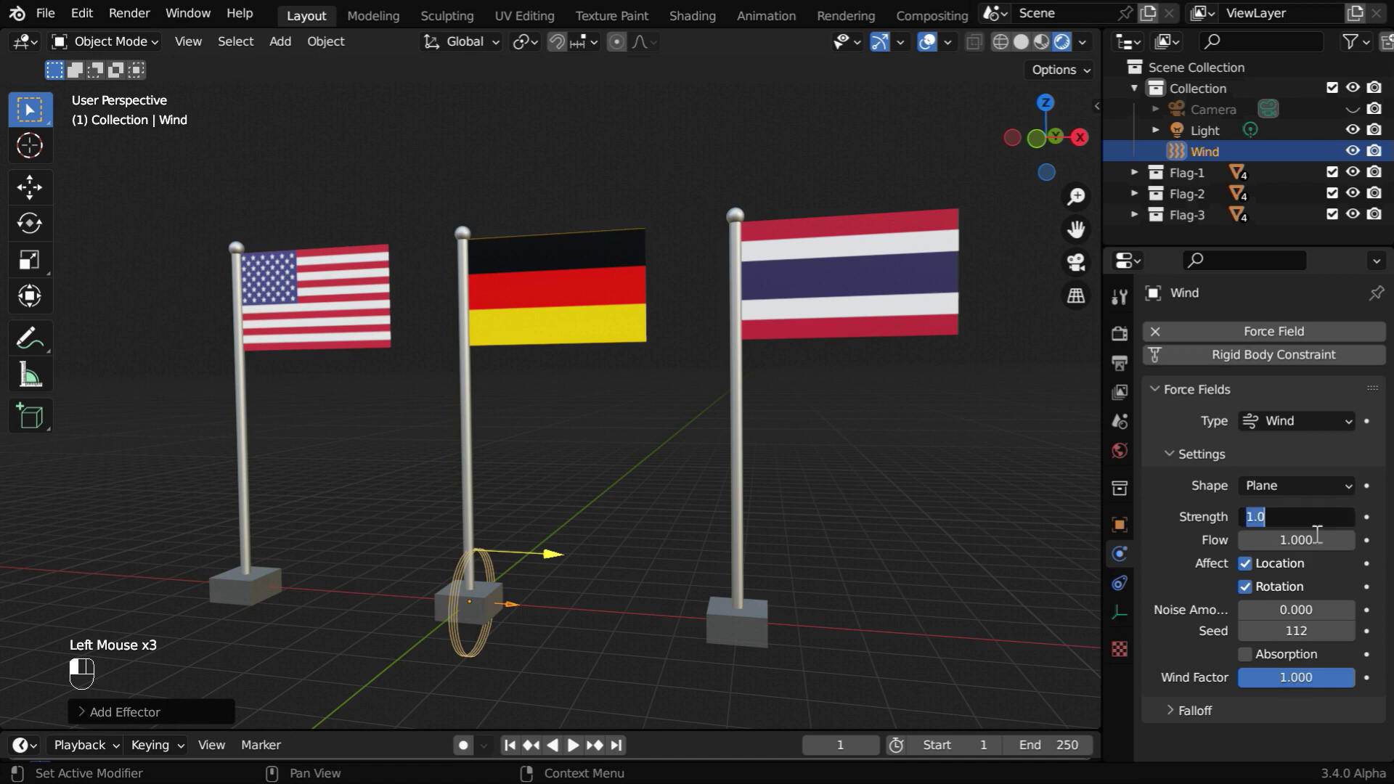
text(10000)
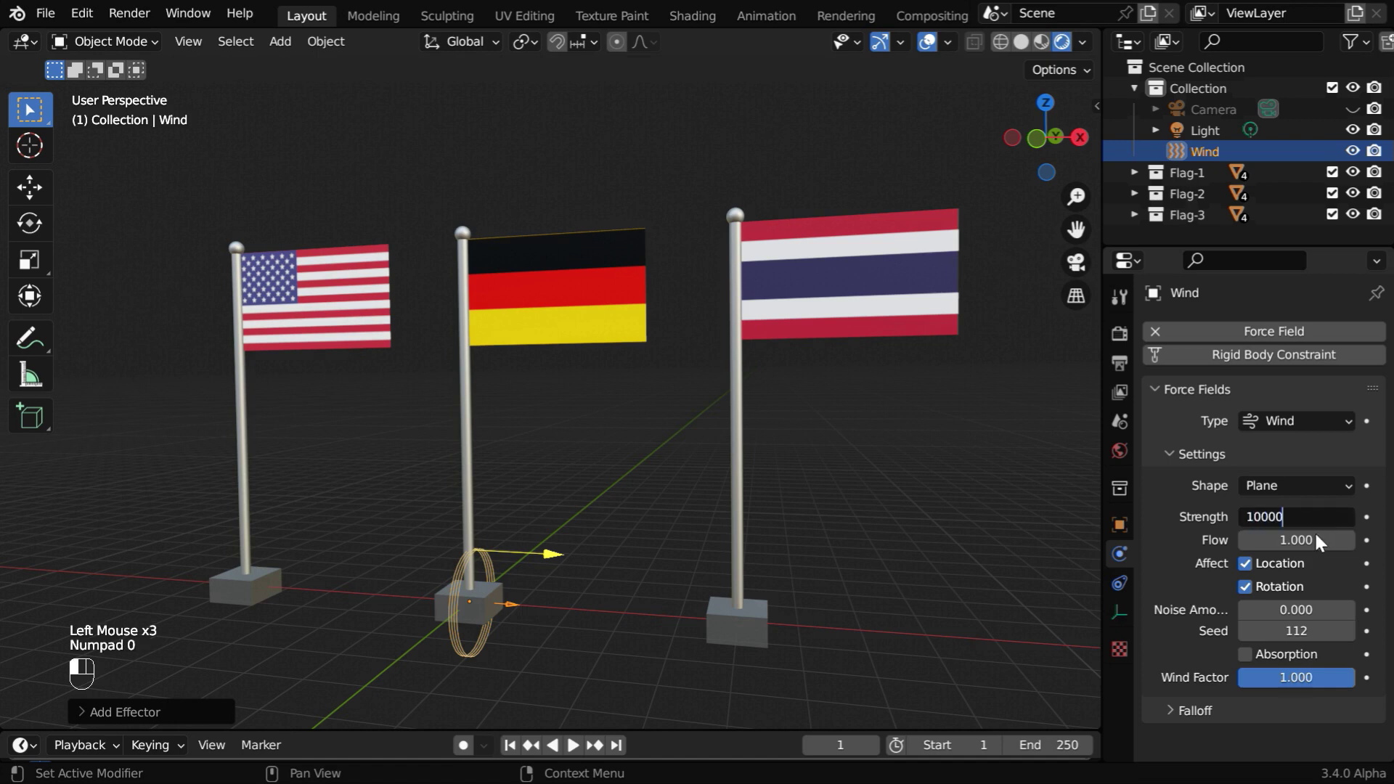
- Rewind to frame 1 and play the animation to test the Strength 10000 wind
click(511, 744)
click(573, 744)
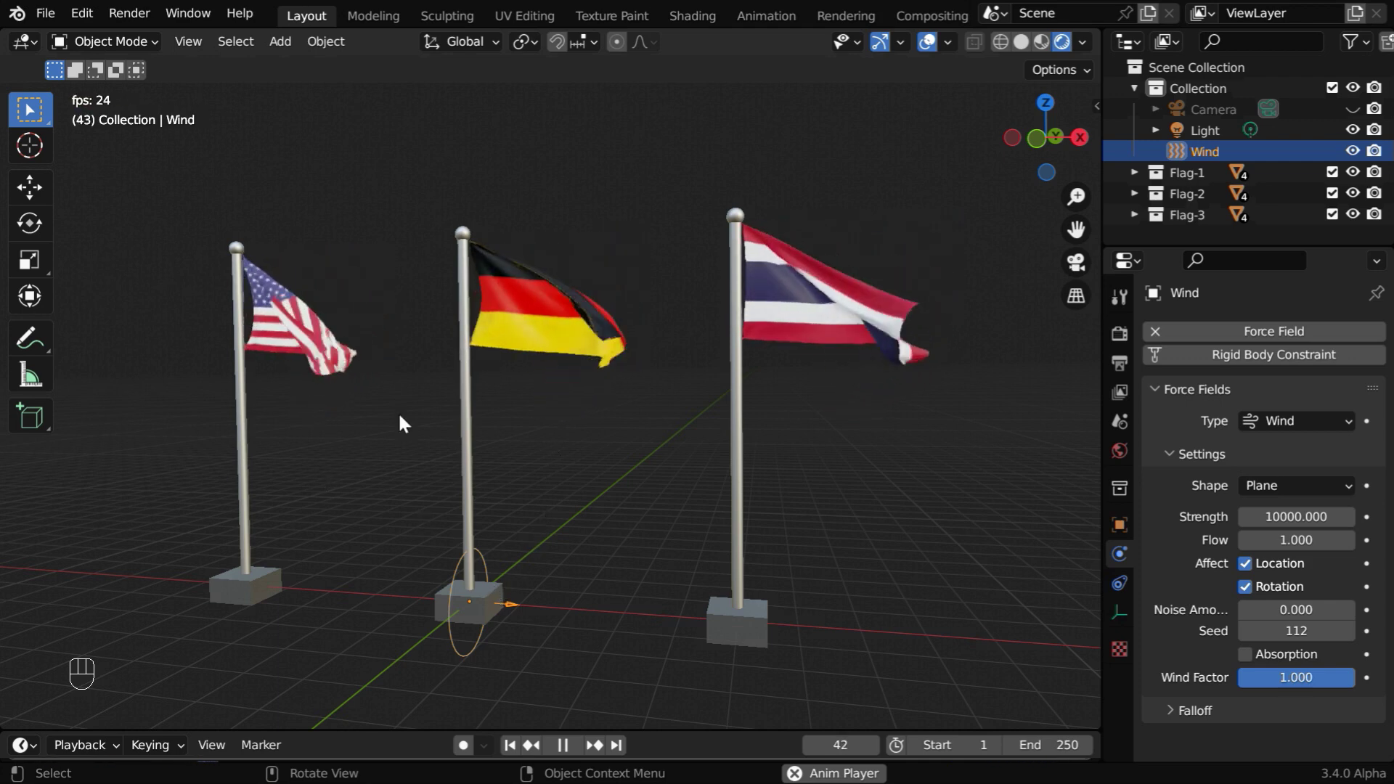
- Stop playback, rewind to frame 1, and raise the Wind field along Z to flag height
click(561, 745)
click(509, 745)
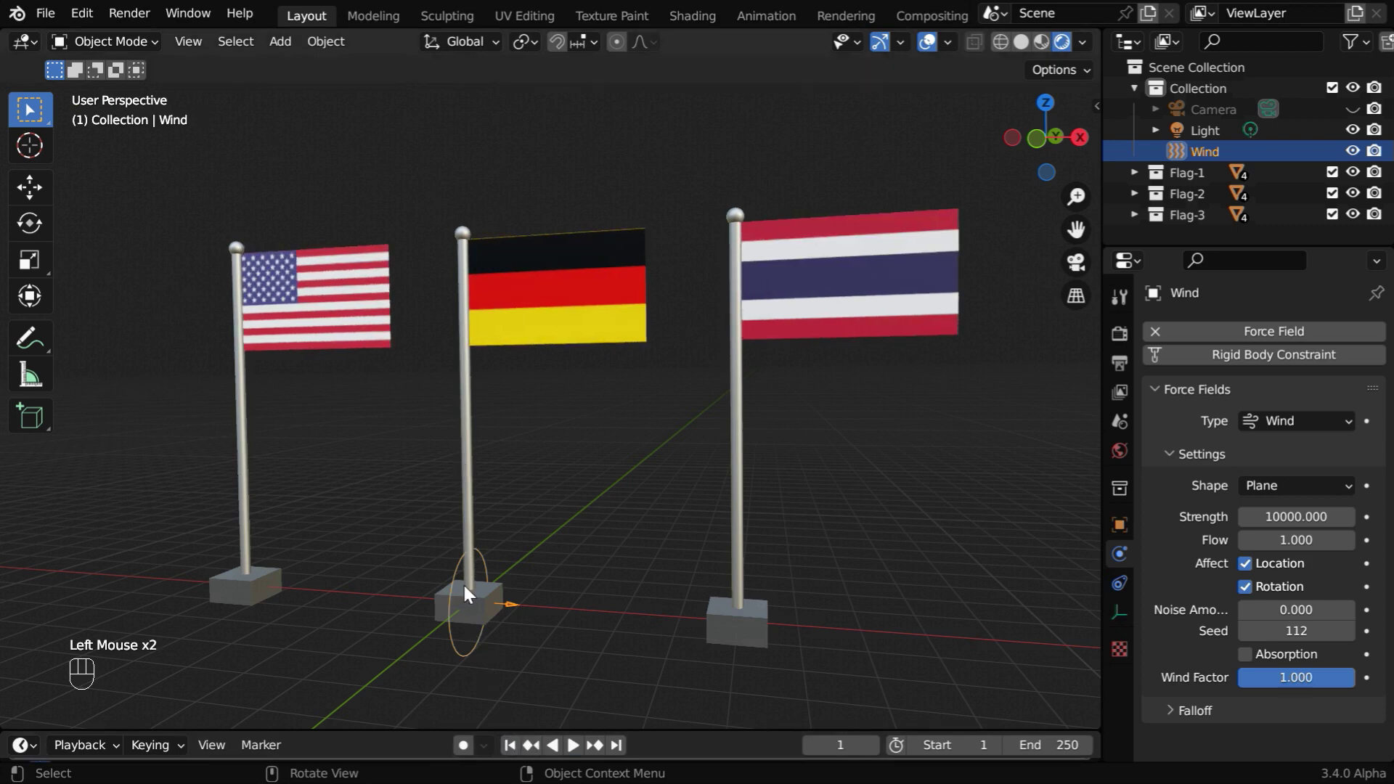
key(g)
key(z)
click(466, 291)
- Move the Wind field along X into the German flag
key(g)
key(x)
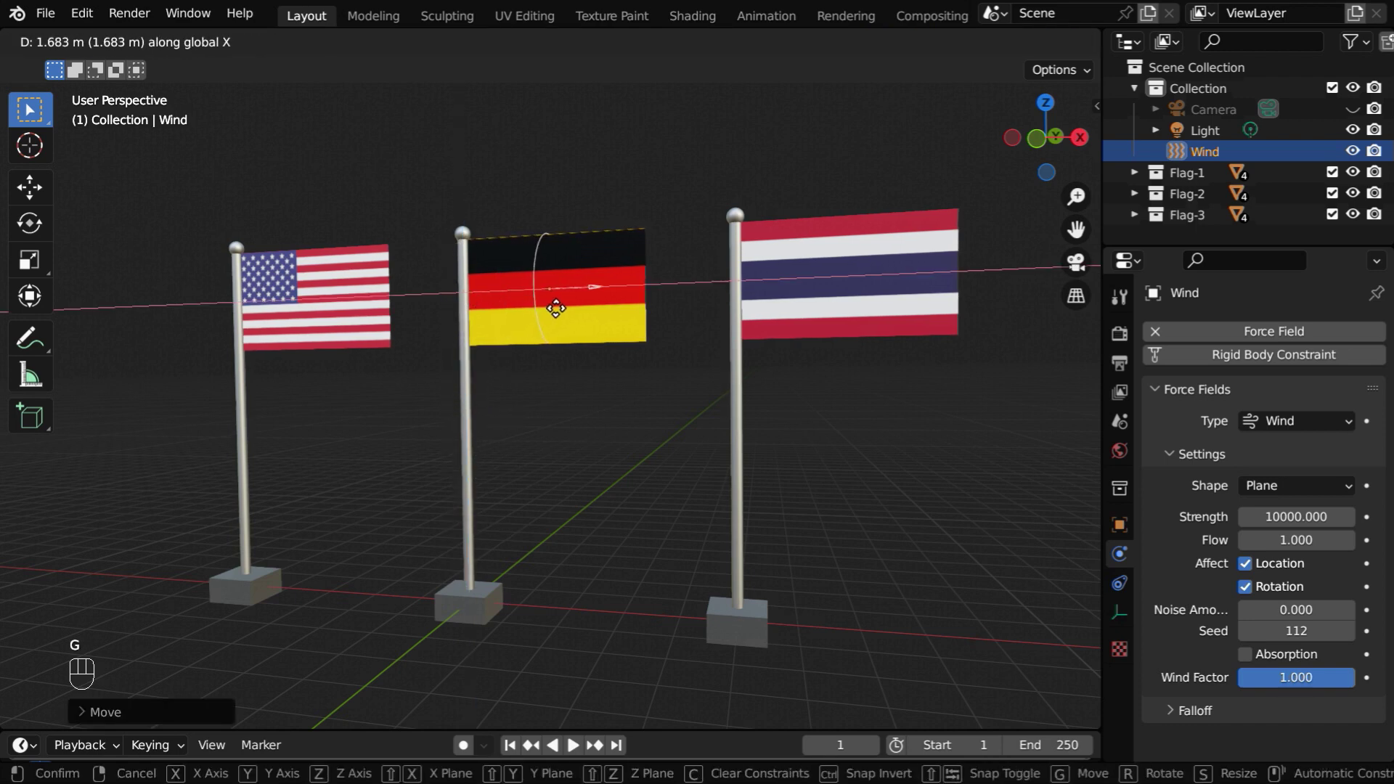
click(557, 308)
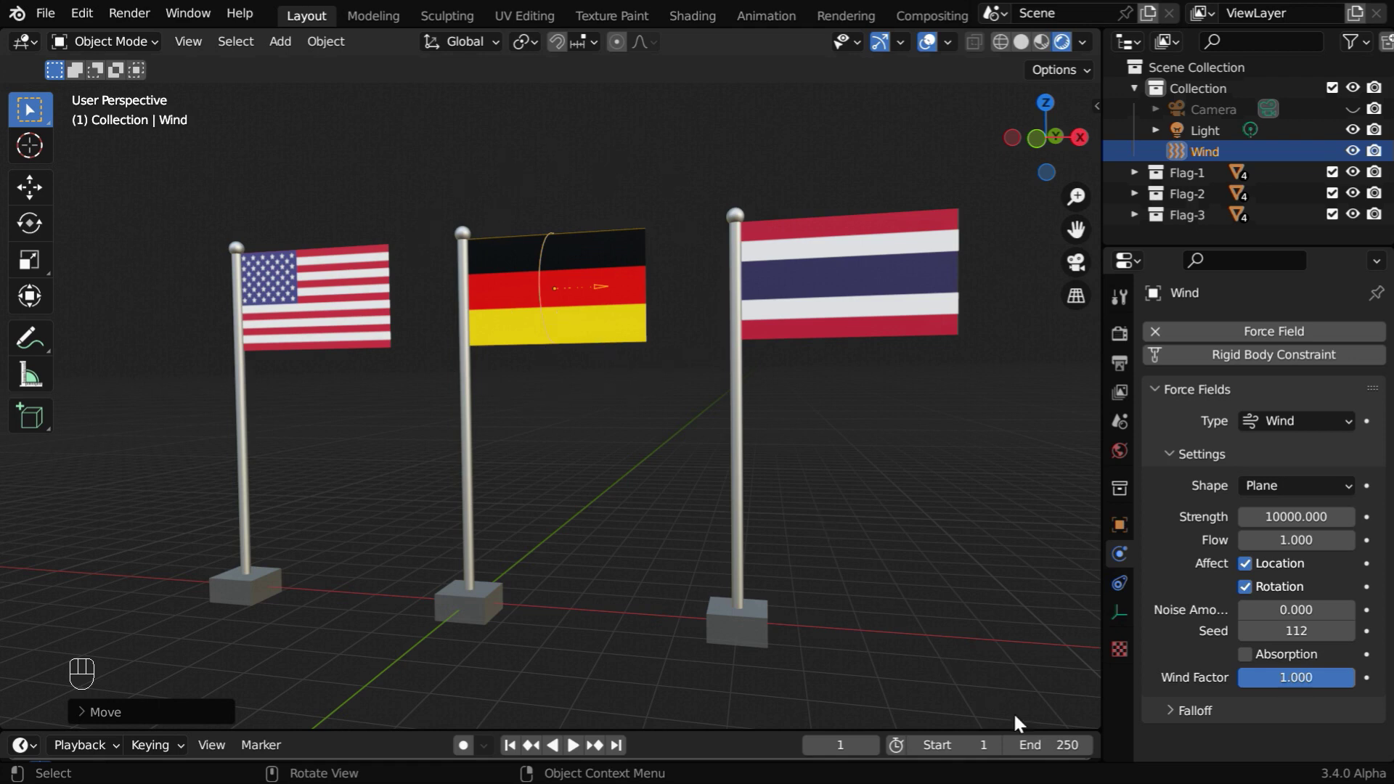
- Enable the Wind falloff's Max Distance and set it to 2 m
click(1169, 711)
scroll(1173, 710, down, 4)
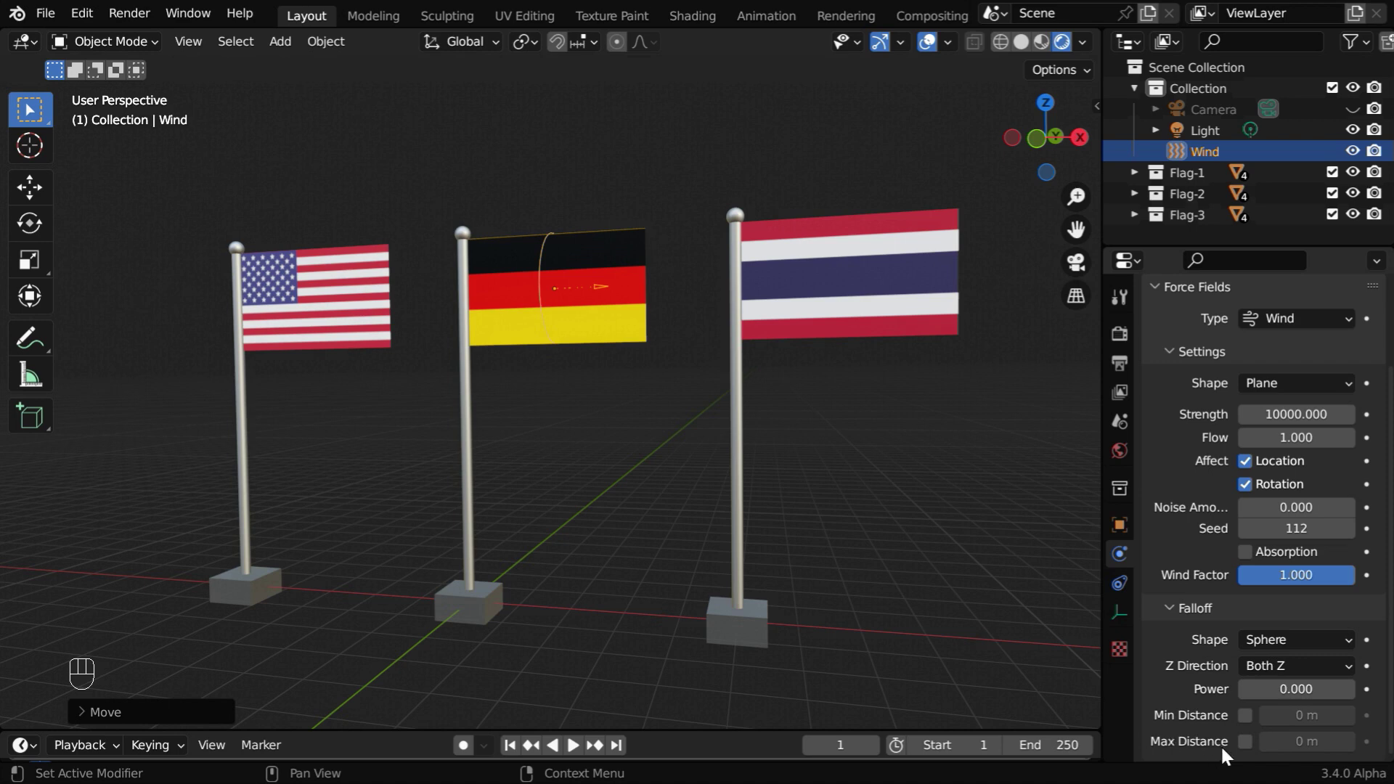
click(1241, 741)
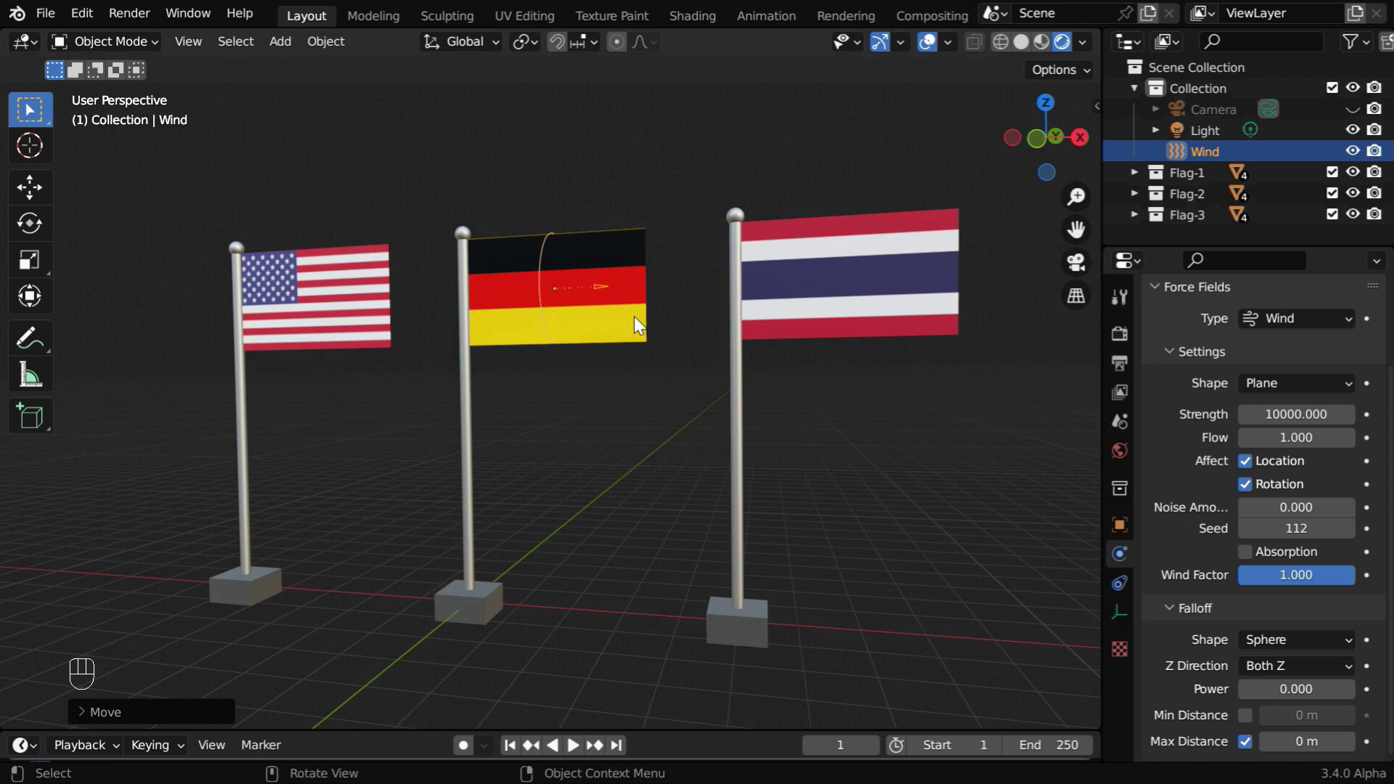
click(1295, 741)
text(2)
key(Return)
mouse_move(797, 504)
middle_down()
mouse_move(495, 524)
mouse_move(799, 510)
middle_up()
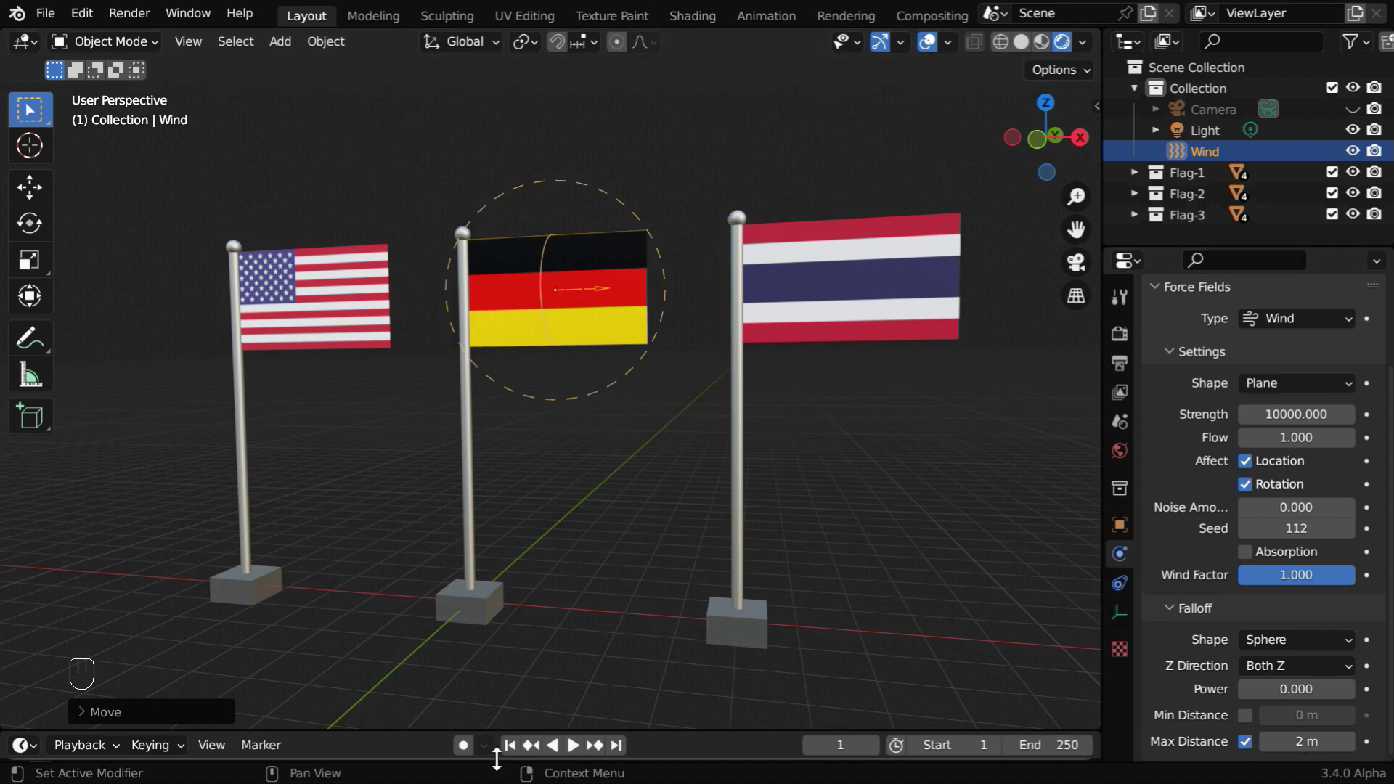
click(511, 749)
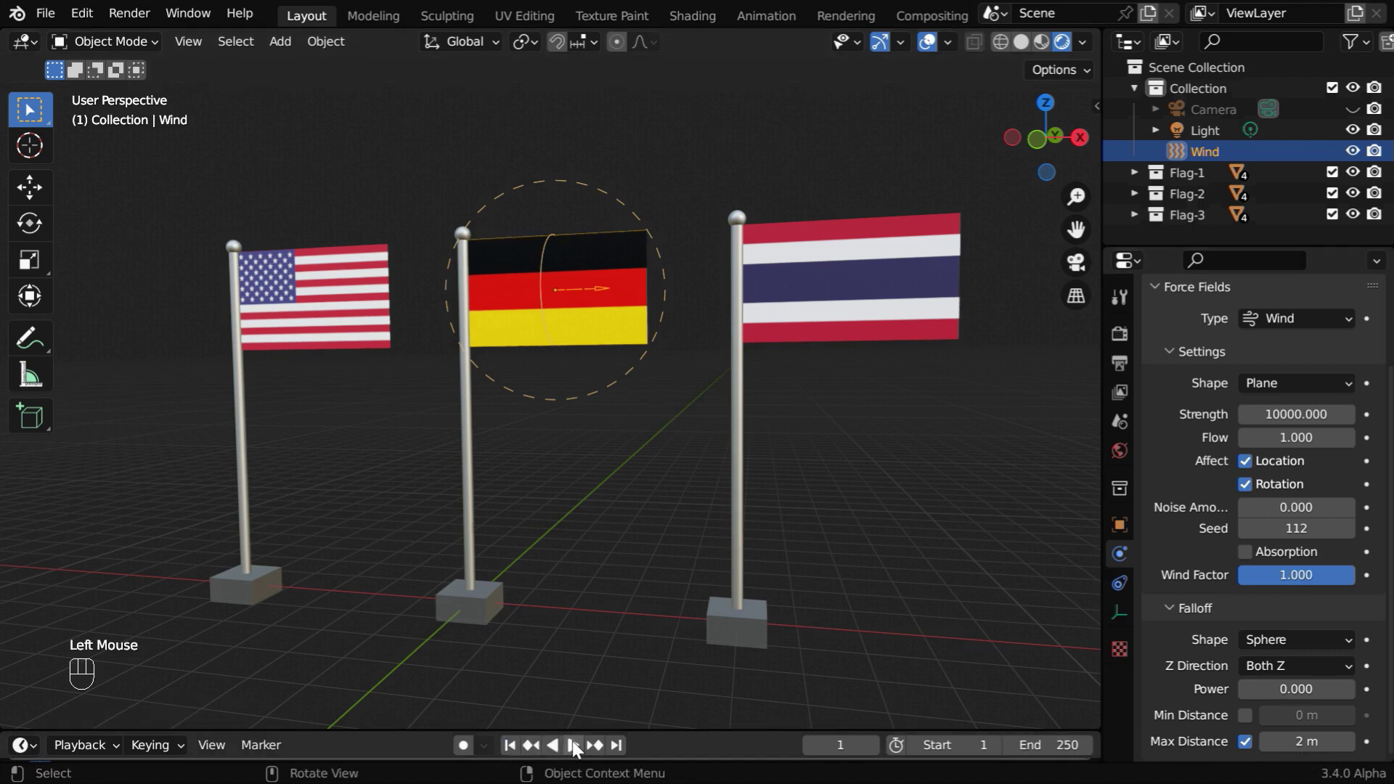
click(572, 745)
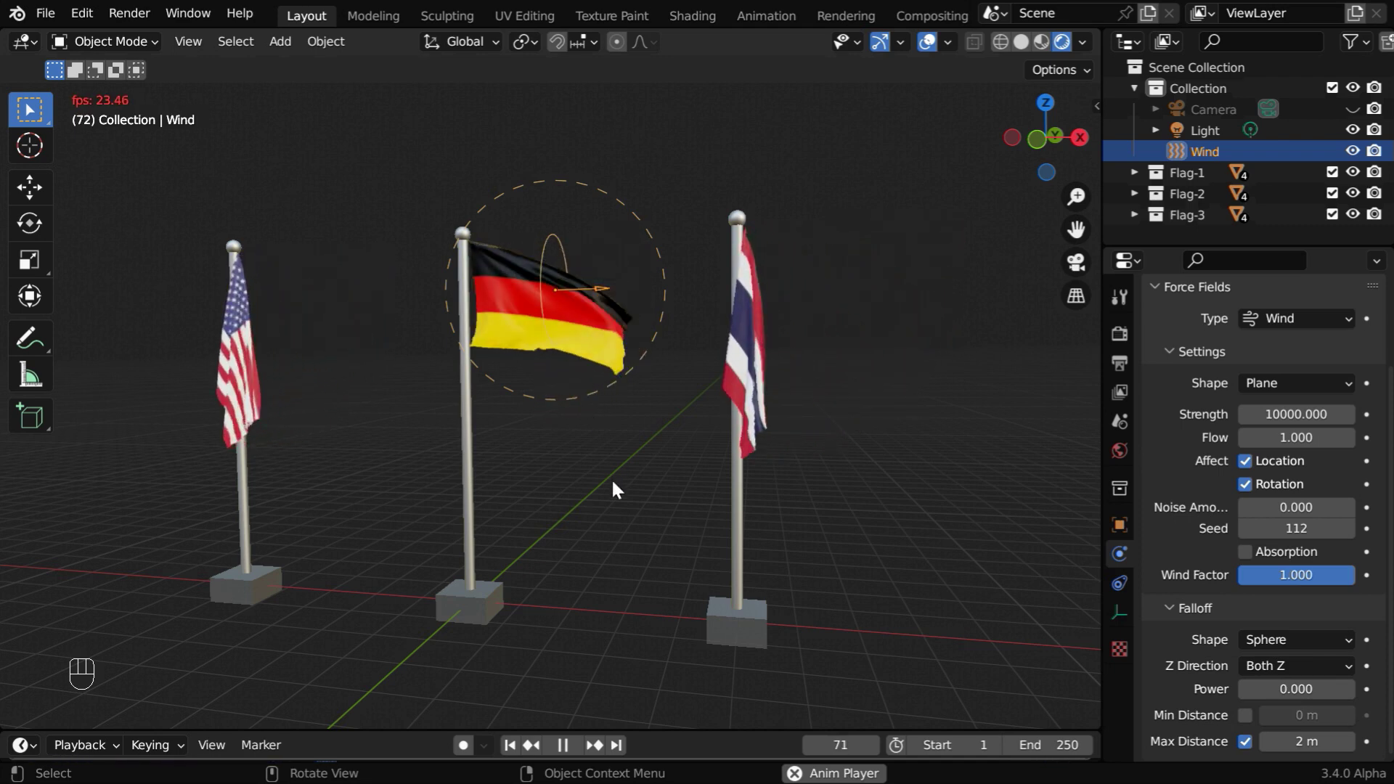
click(563, 745)
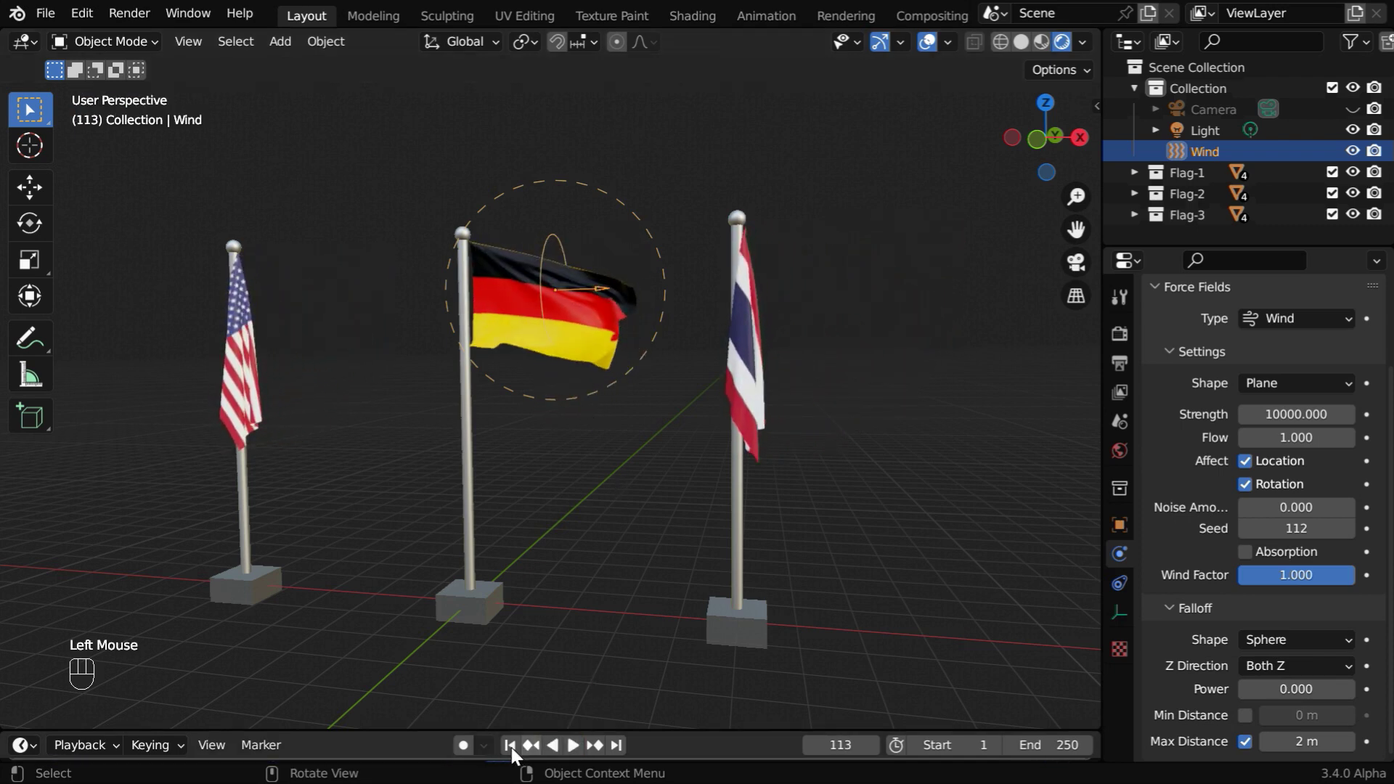
click(509, 745)
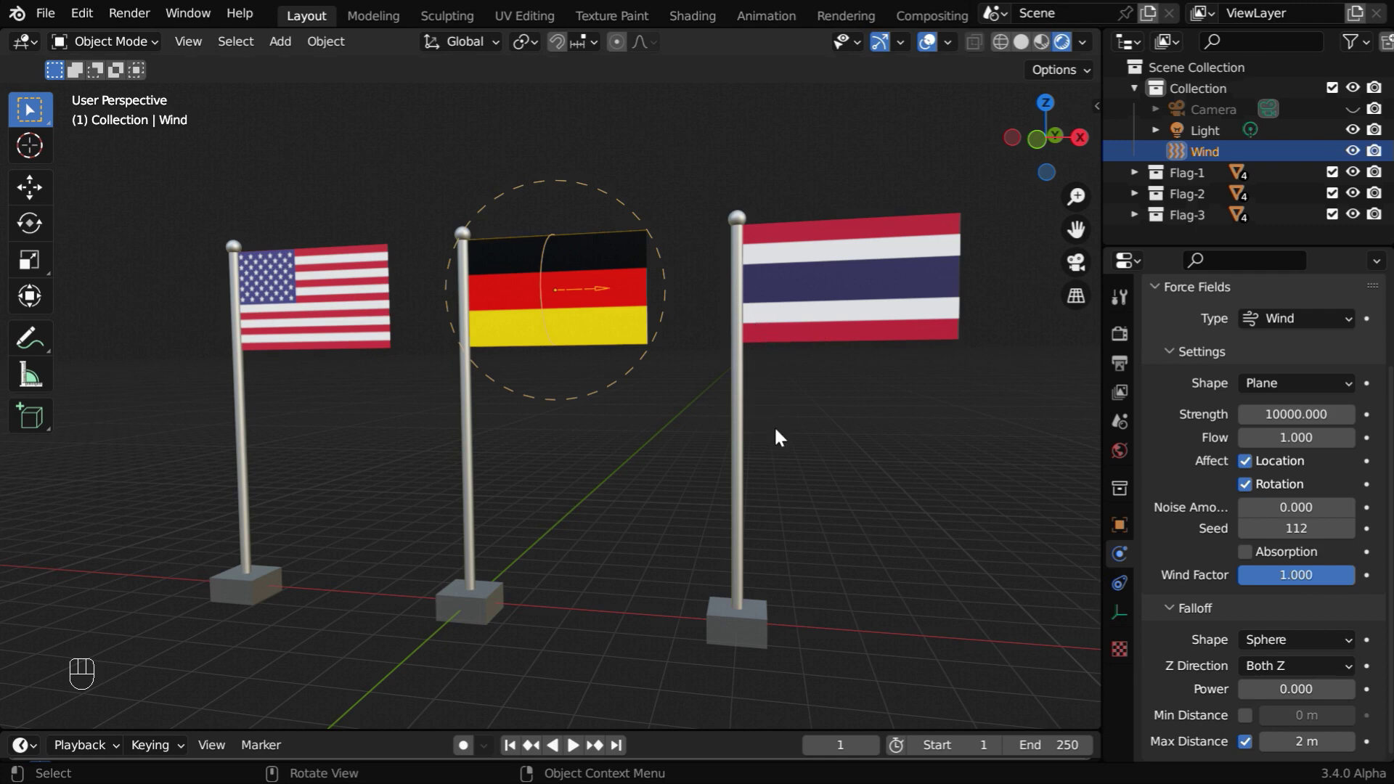
- Jump to frame 250 and apply the US flag's Cloth modifier
click(616, 744)
double_click(247, 377)
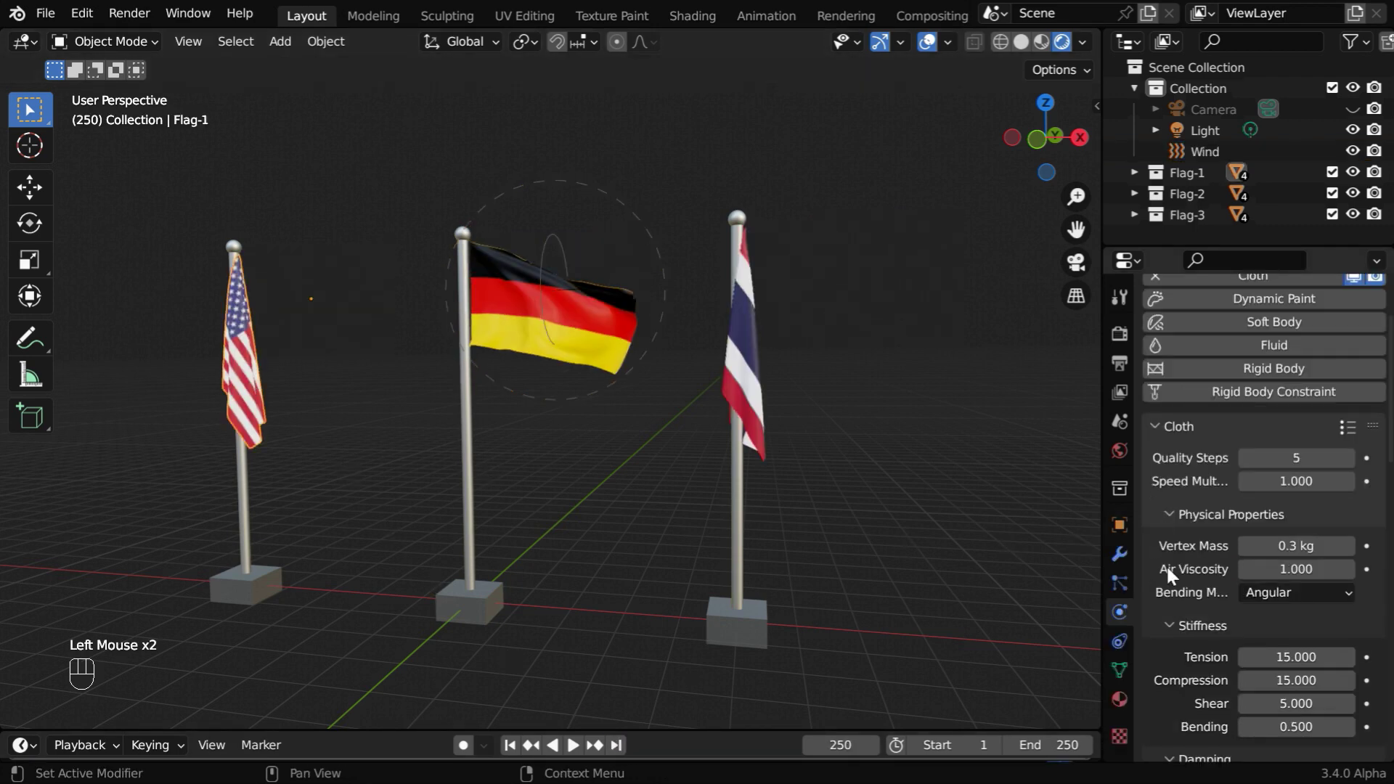
click(1122, 556)
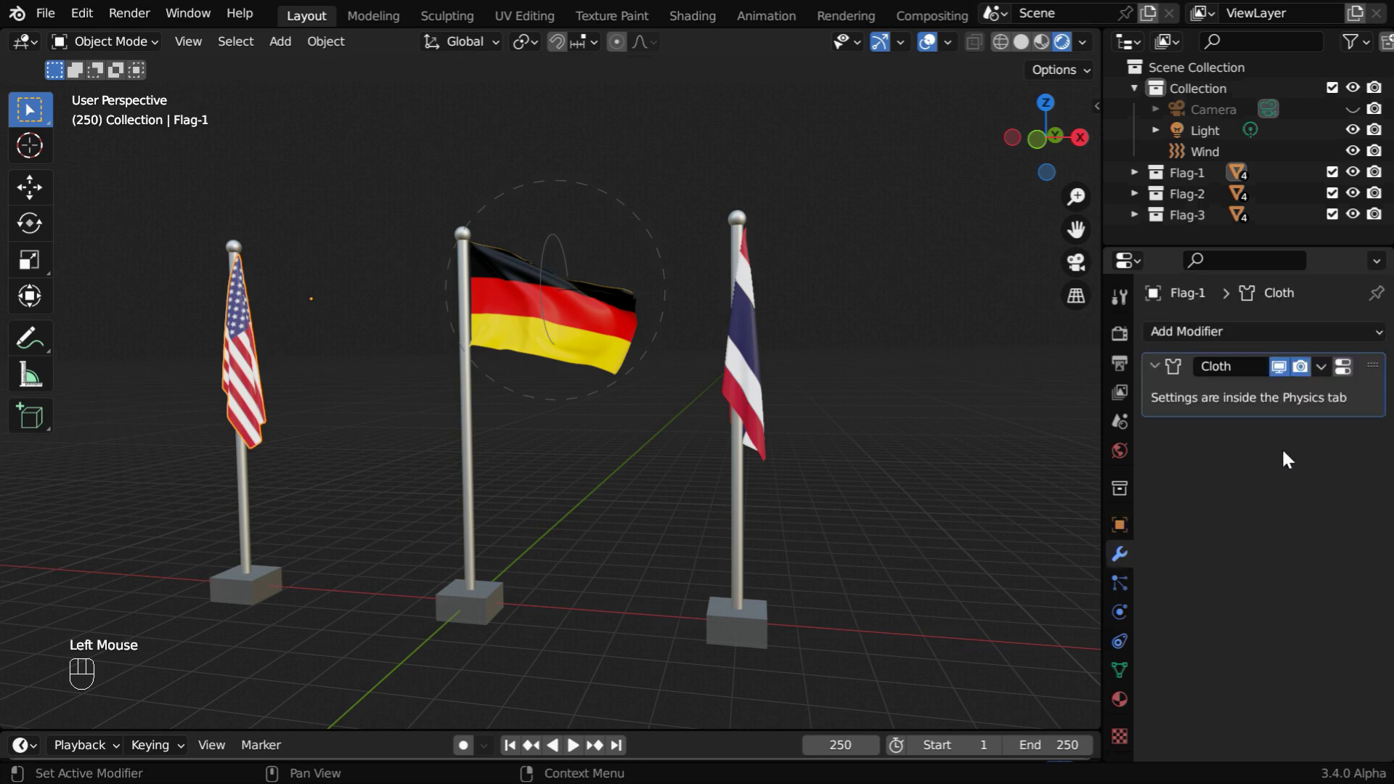
click(1321, 366)
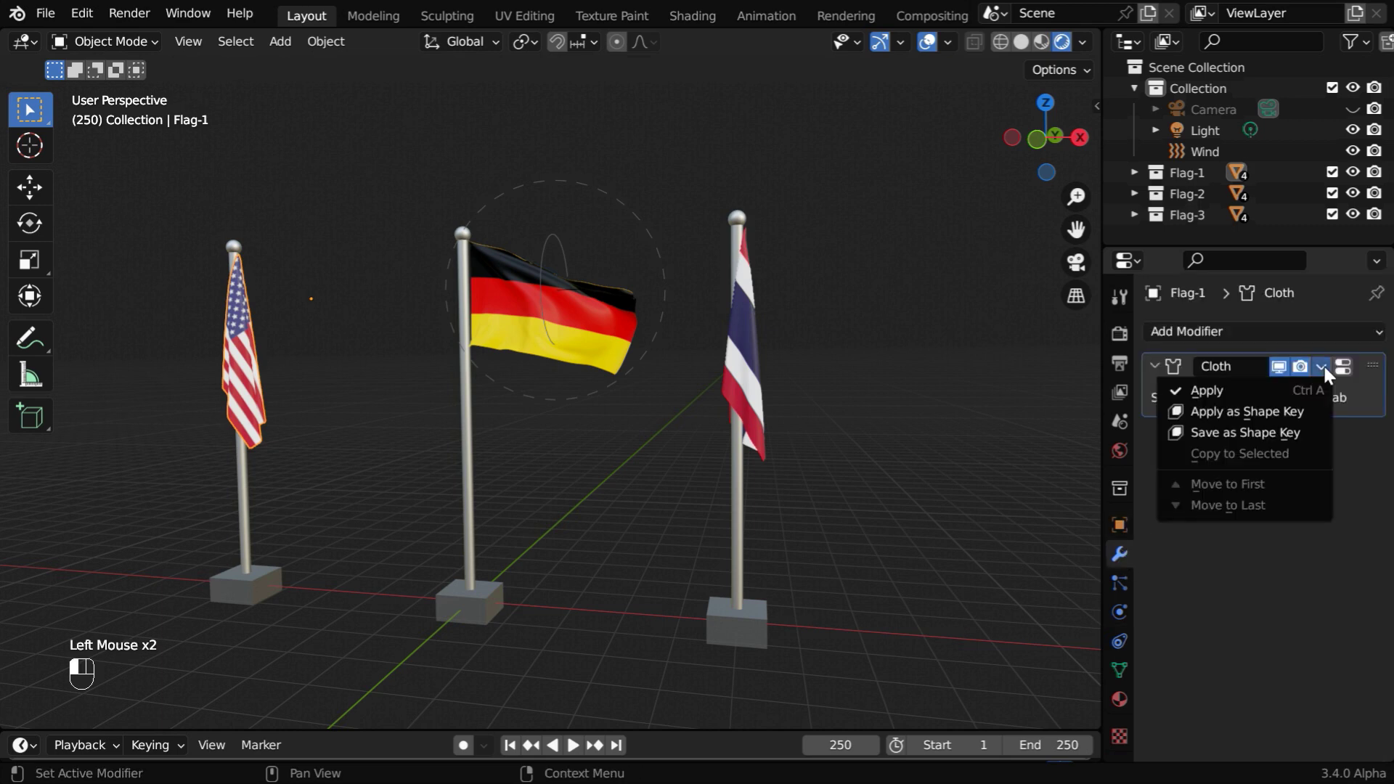
click(1261, 390)
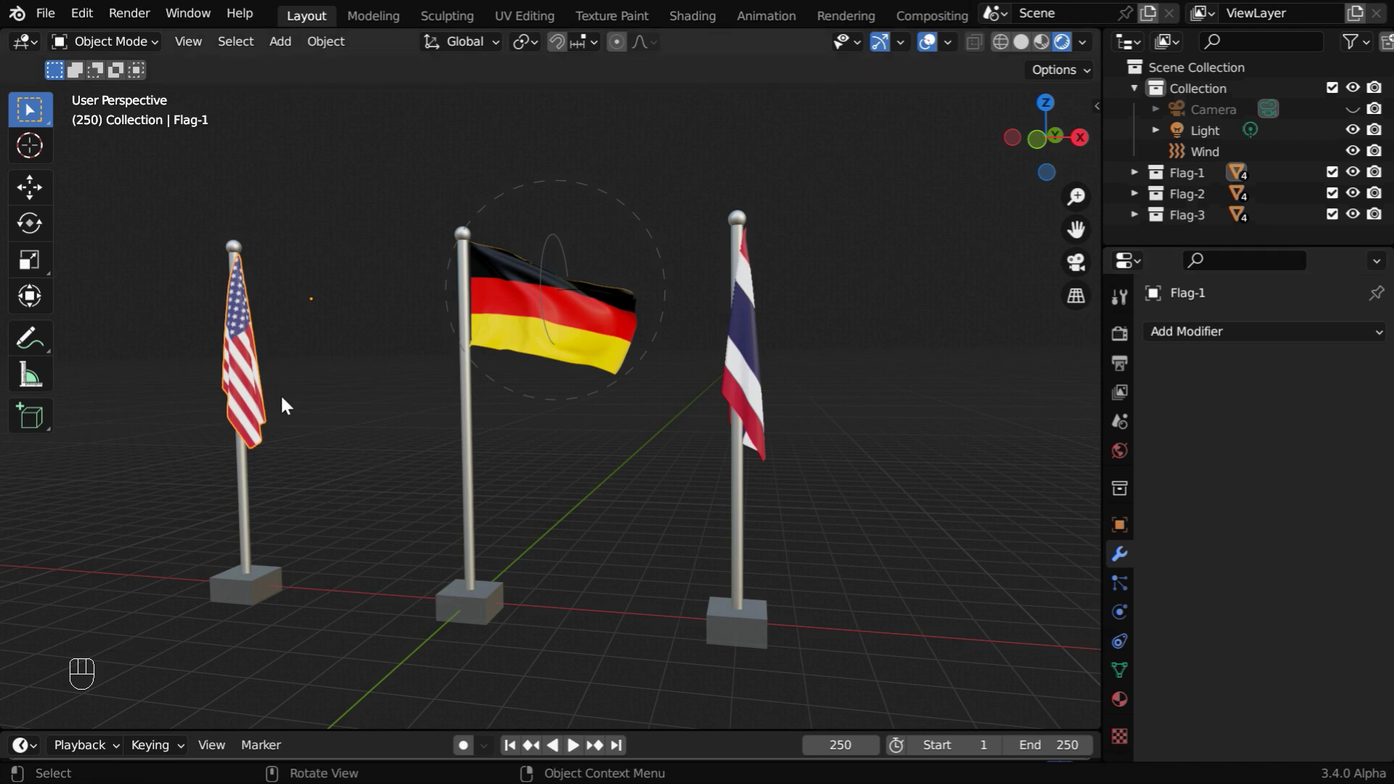
- Apply the Thai flag's Cloth modifier at frame 250 as well
click(765, 425)
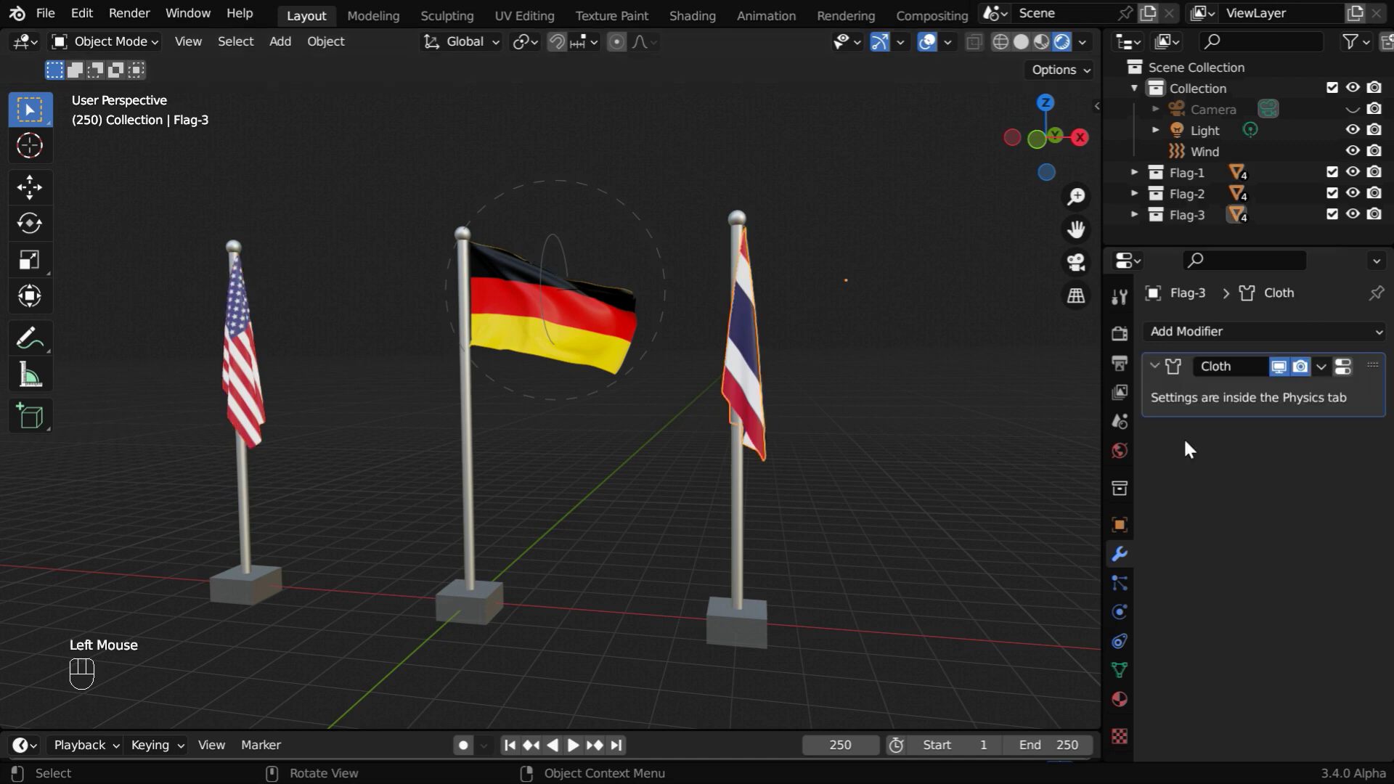
click(1321, 366)
click(1264, 389)
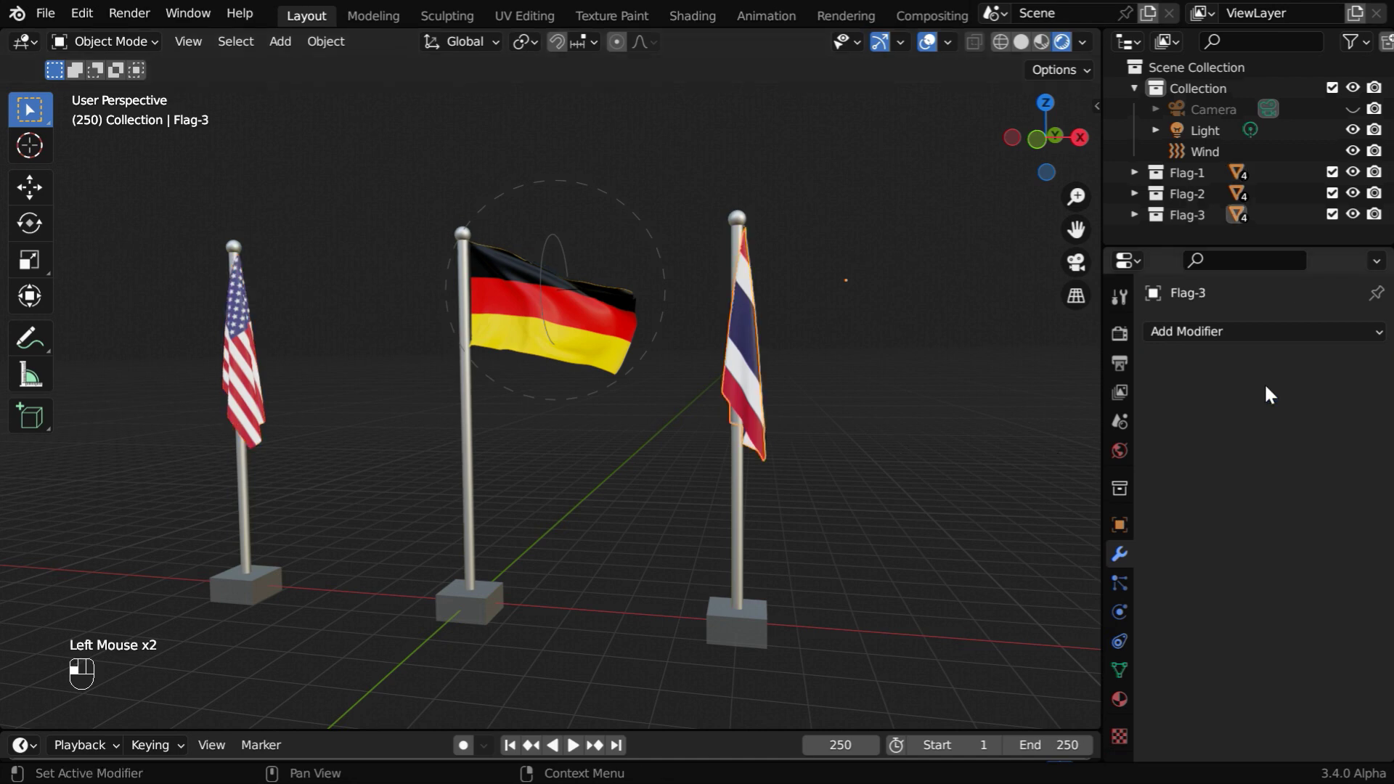
- Copy the German flag's Cloth modifier onto the US flag
click(238, 412)
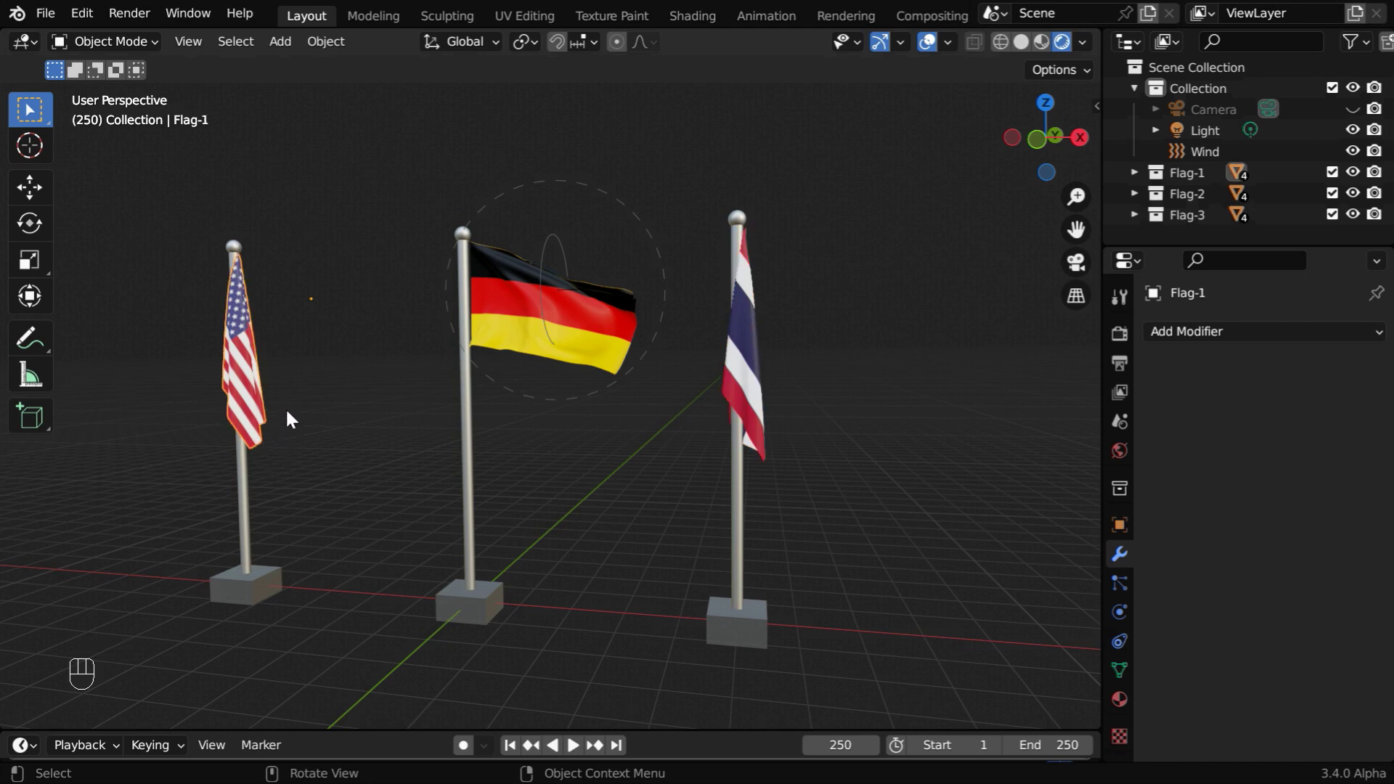
key(shift)
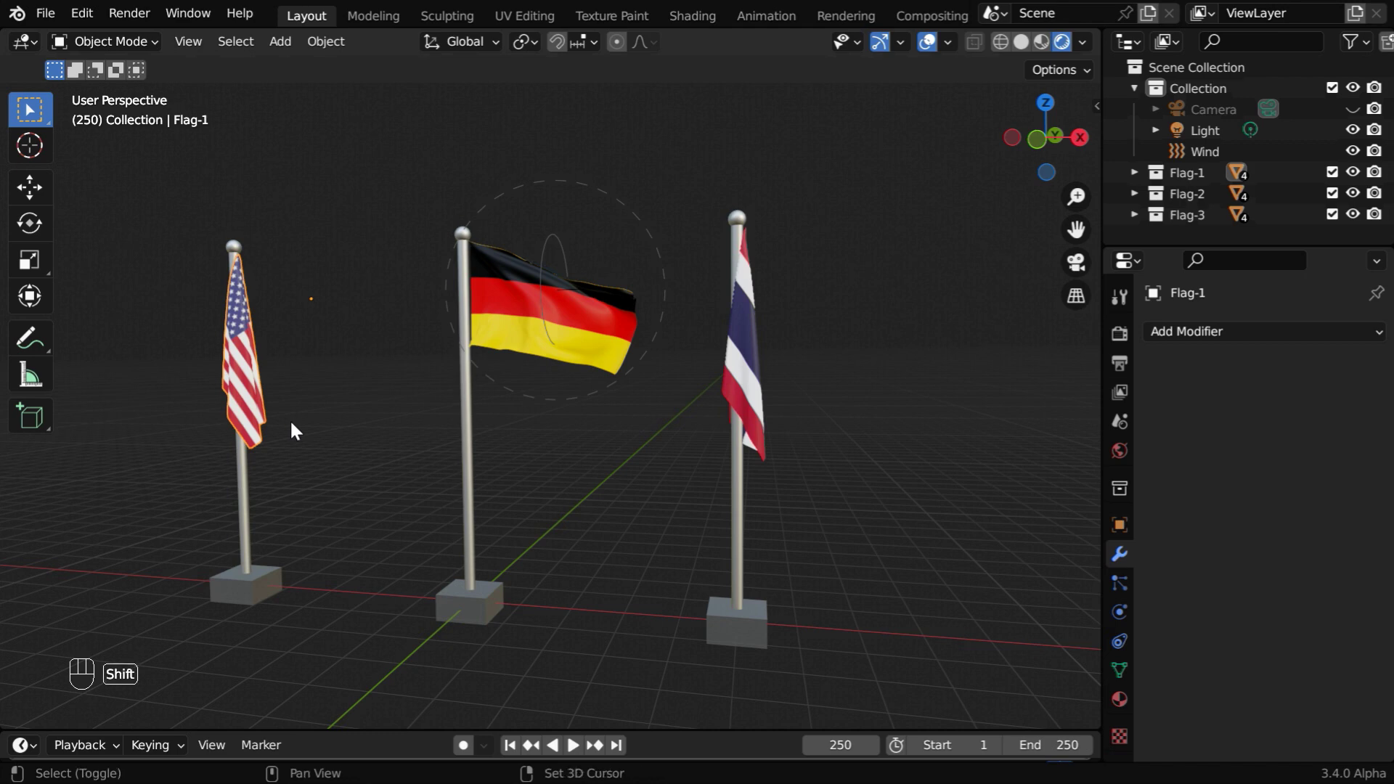
shift+click(581, 347)
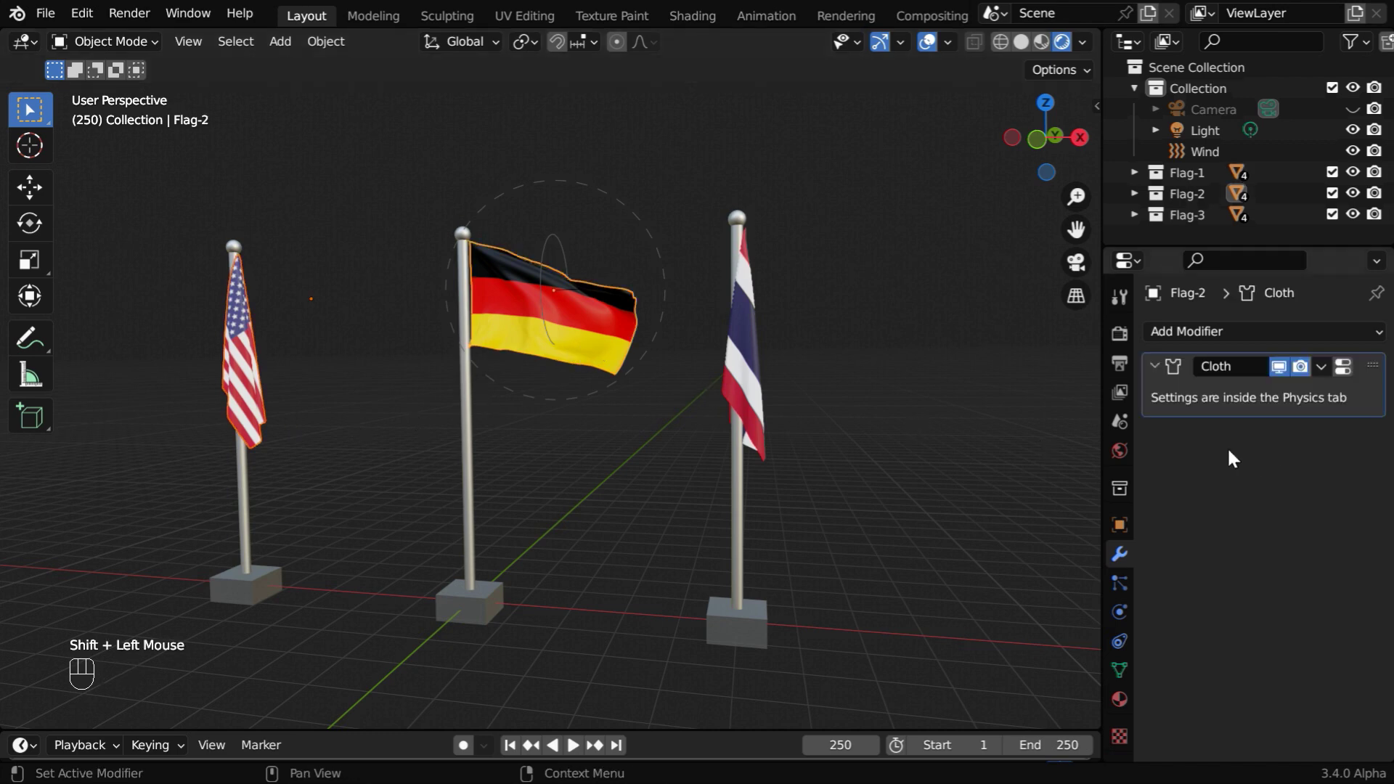
click(1320, 366)
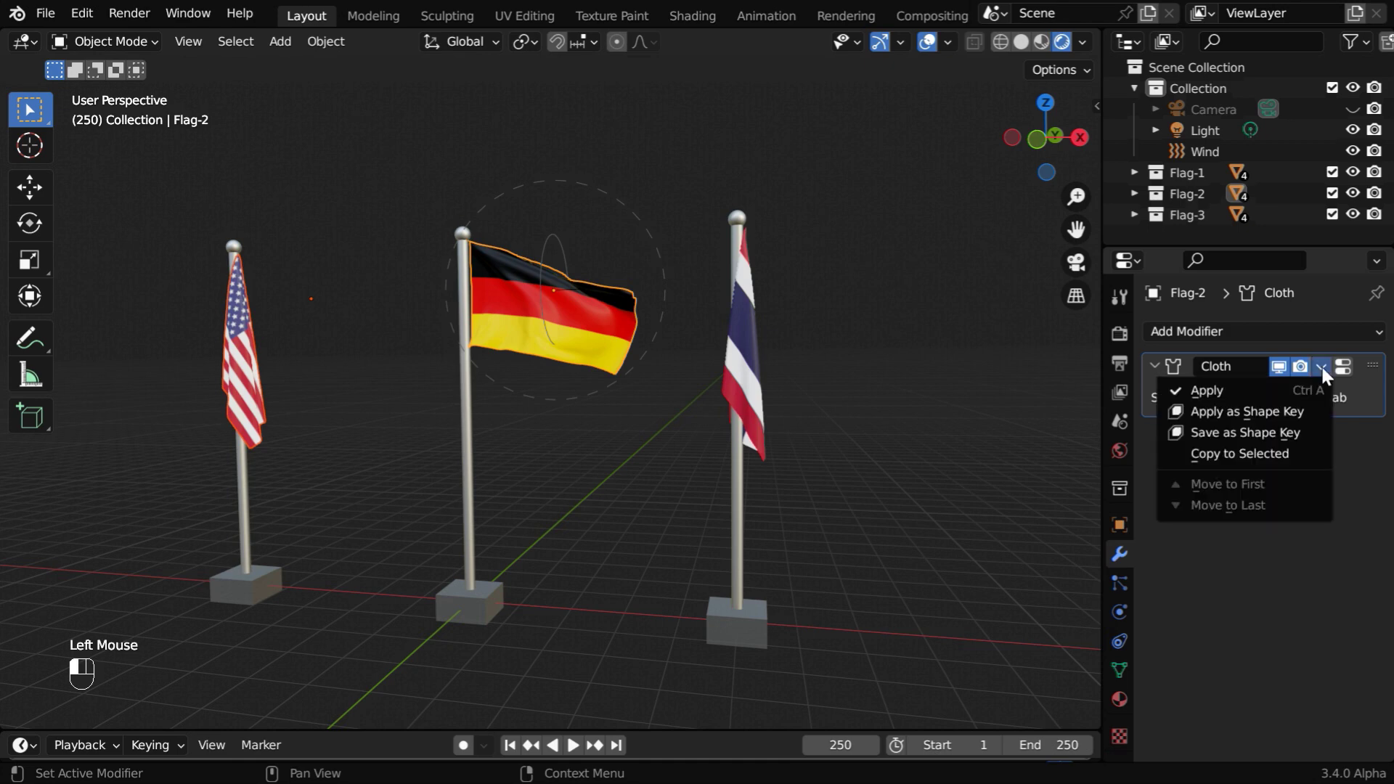
click(1272, 455)
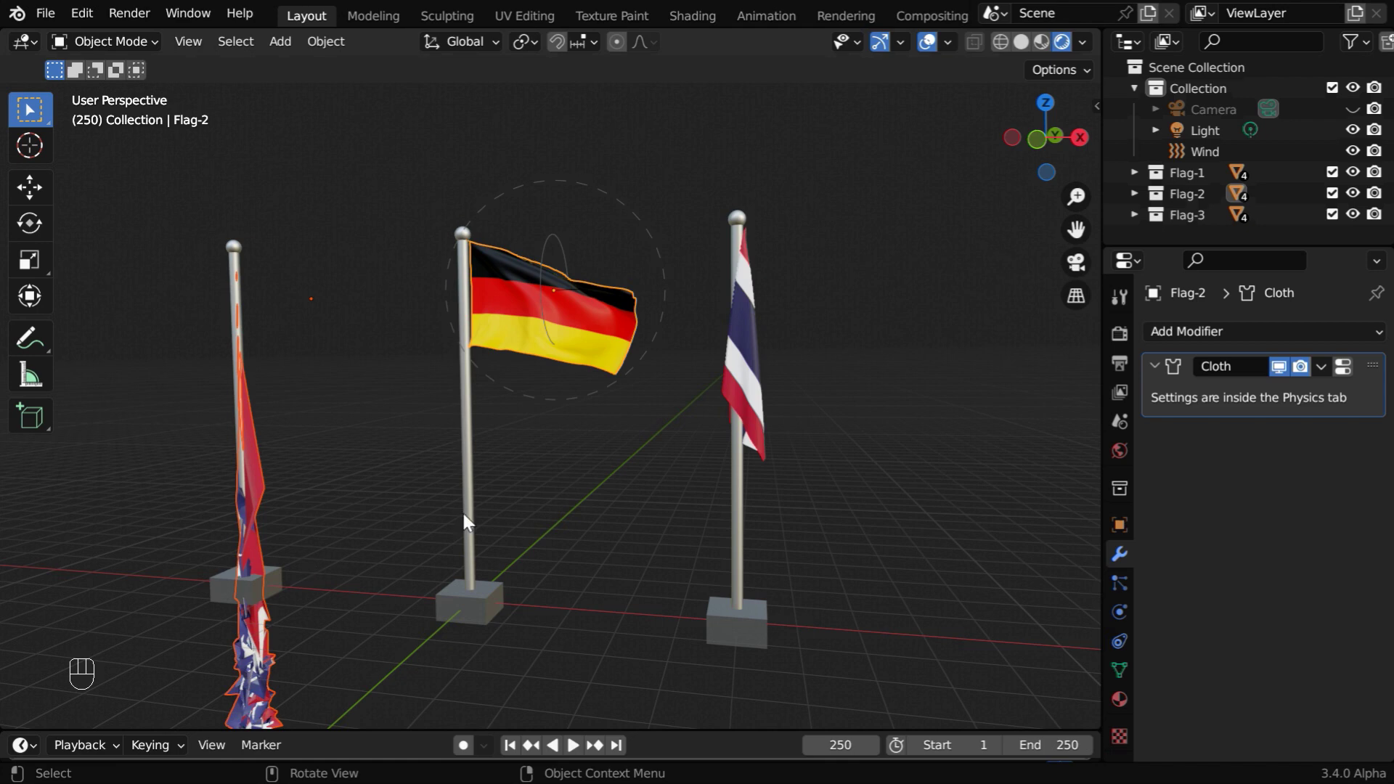
- Copy the German flag's Cloth modifier onto the Thai flag
click(755, 399)
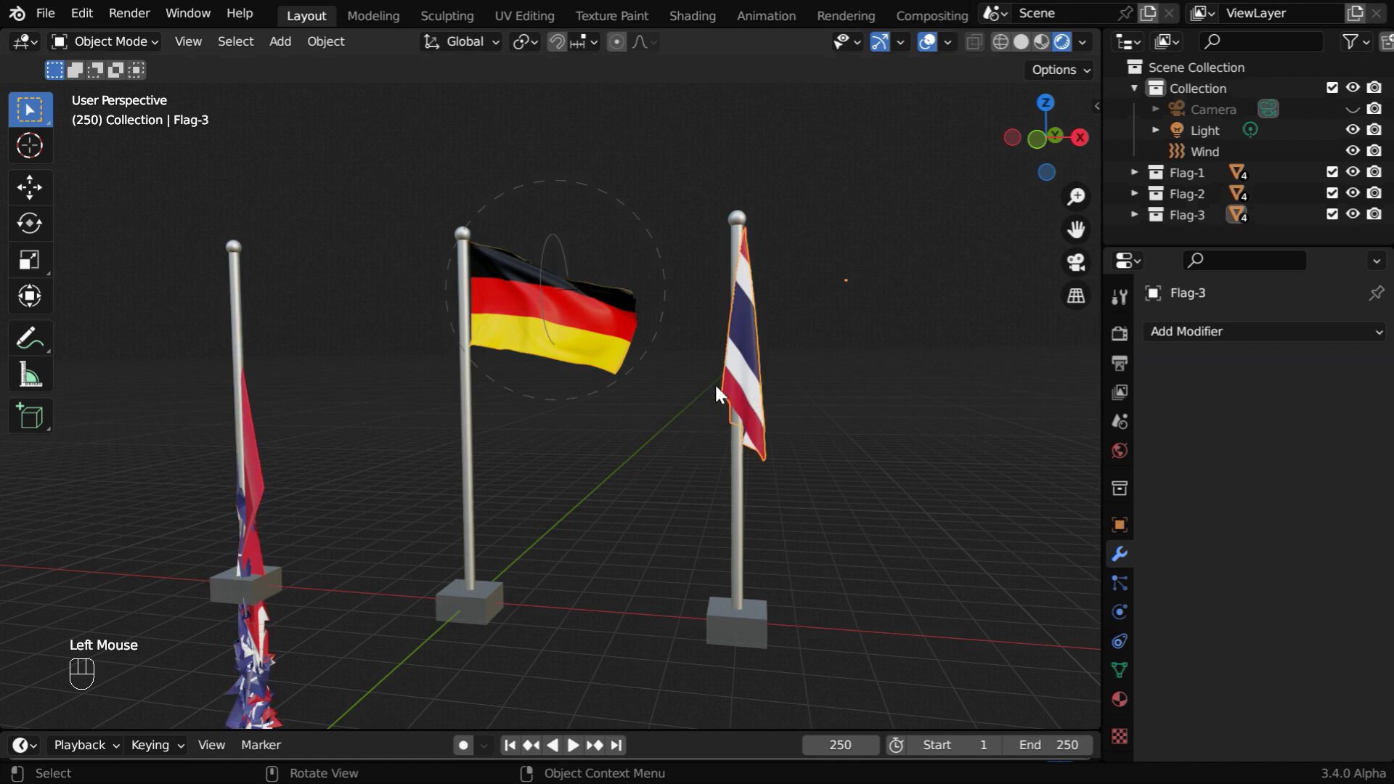
shift+click(599, 352)
click(1321, 366)
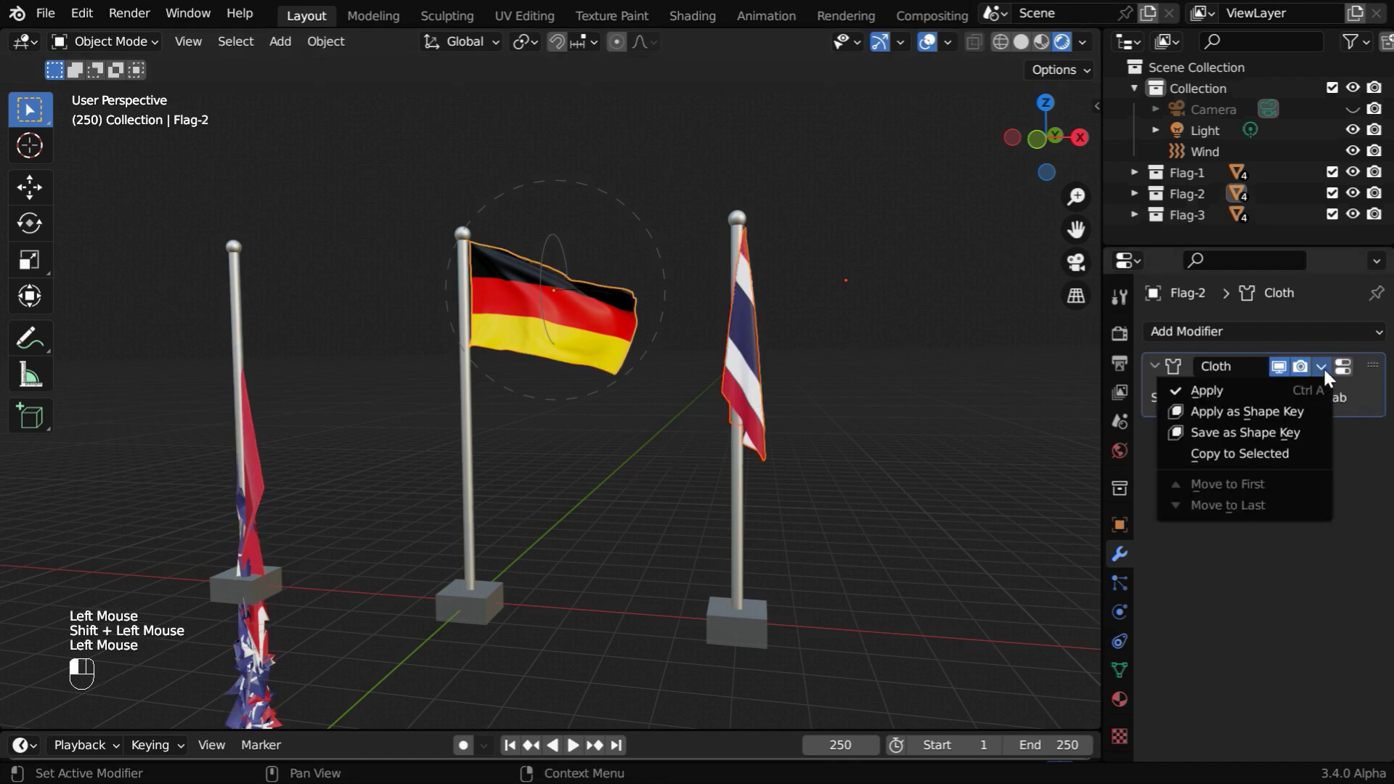
click(1290, 453)
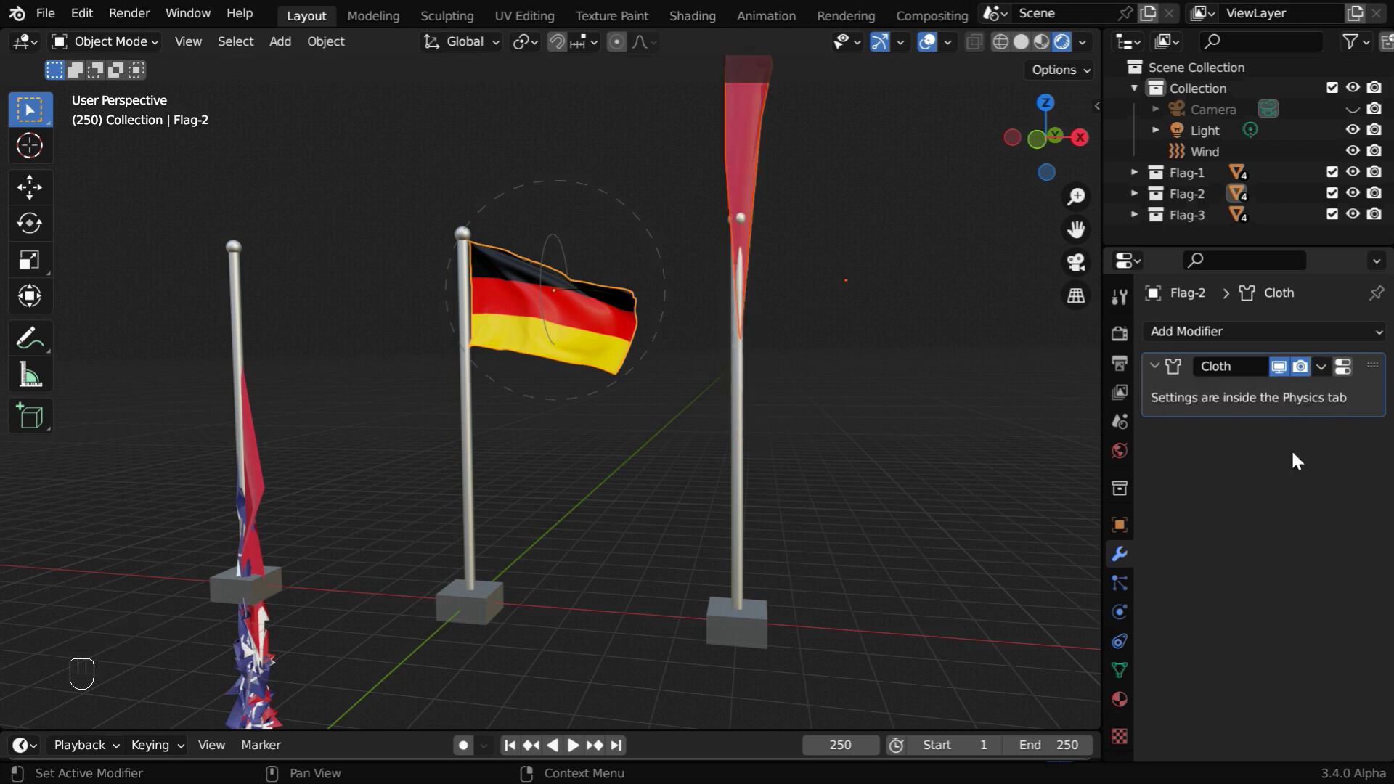
- Apply the German flag's Cloth modifier, then copy the Thai flag's Cloth modifier back onto it
click(594, 349)
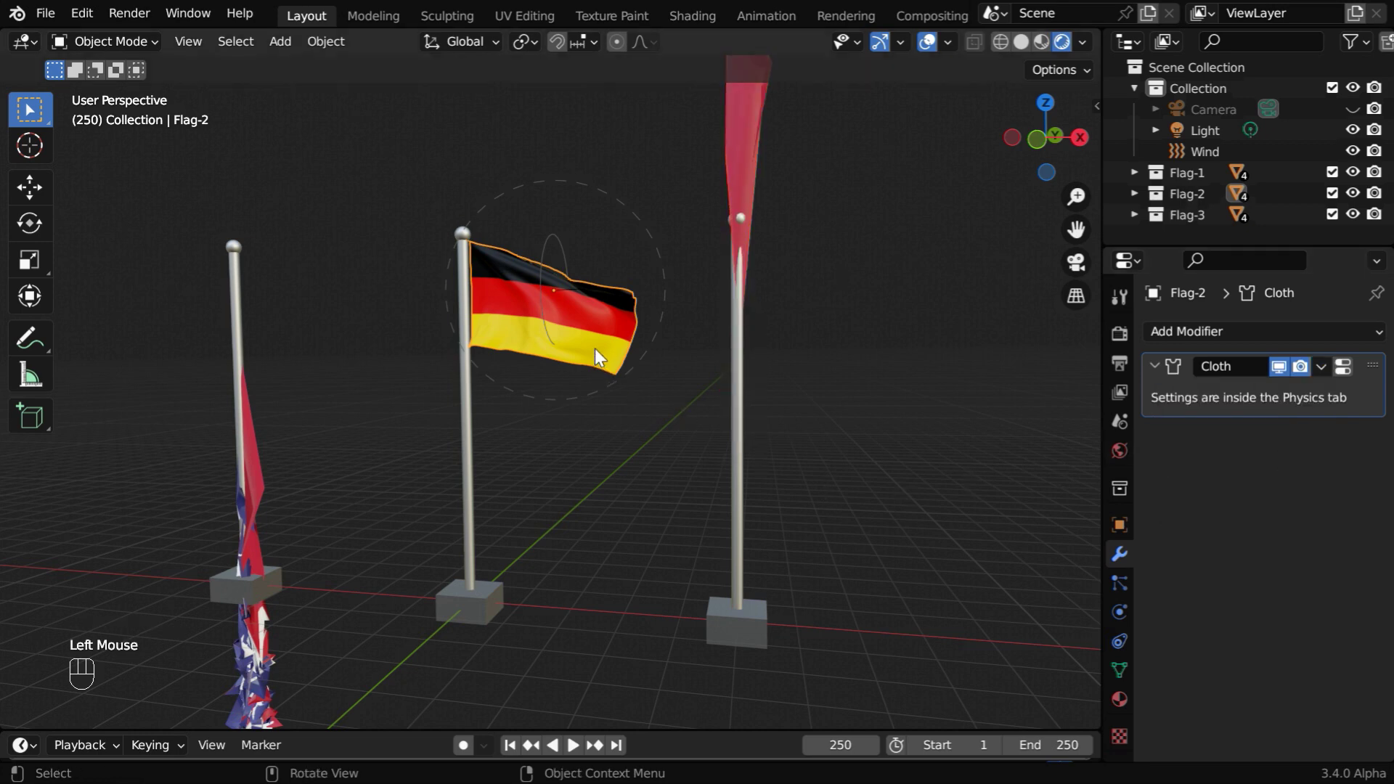
click(1321, 366)
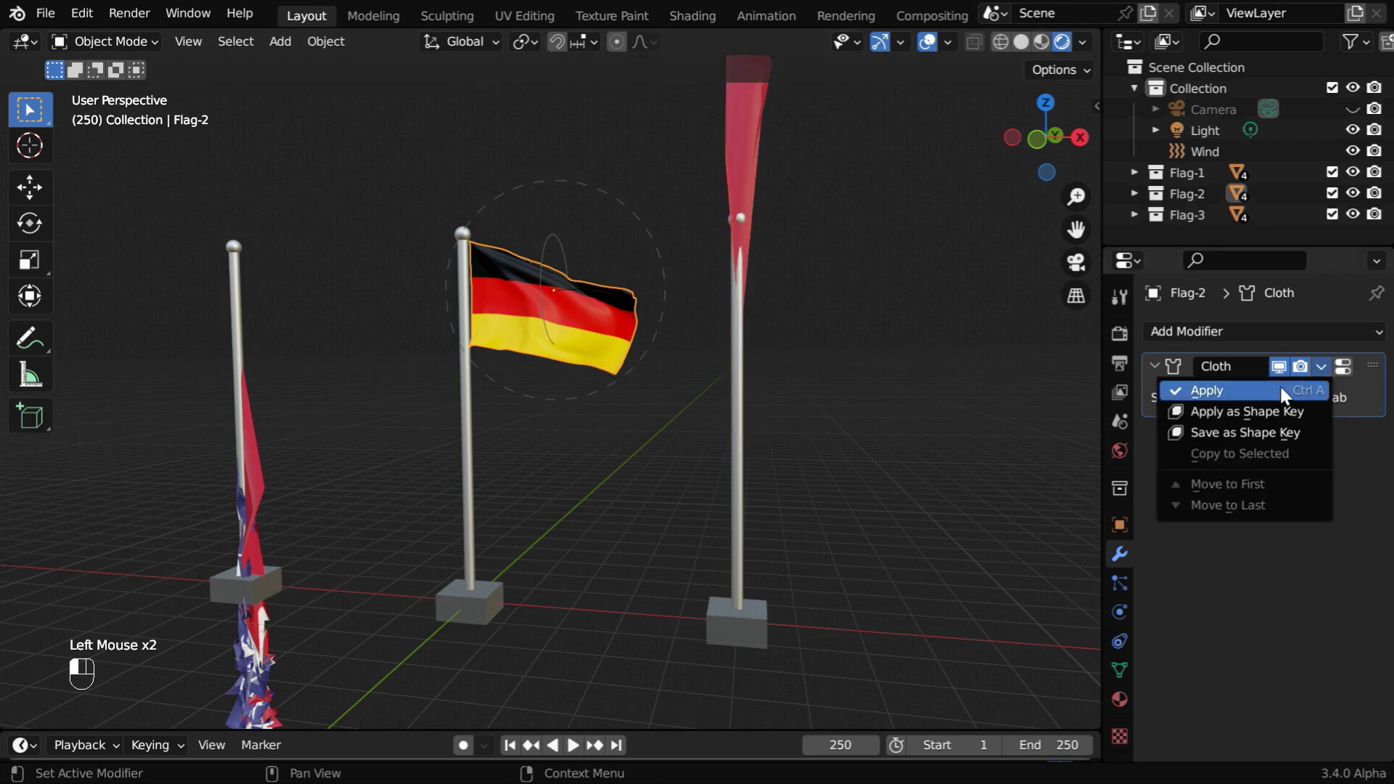
click(1279, 385)
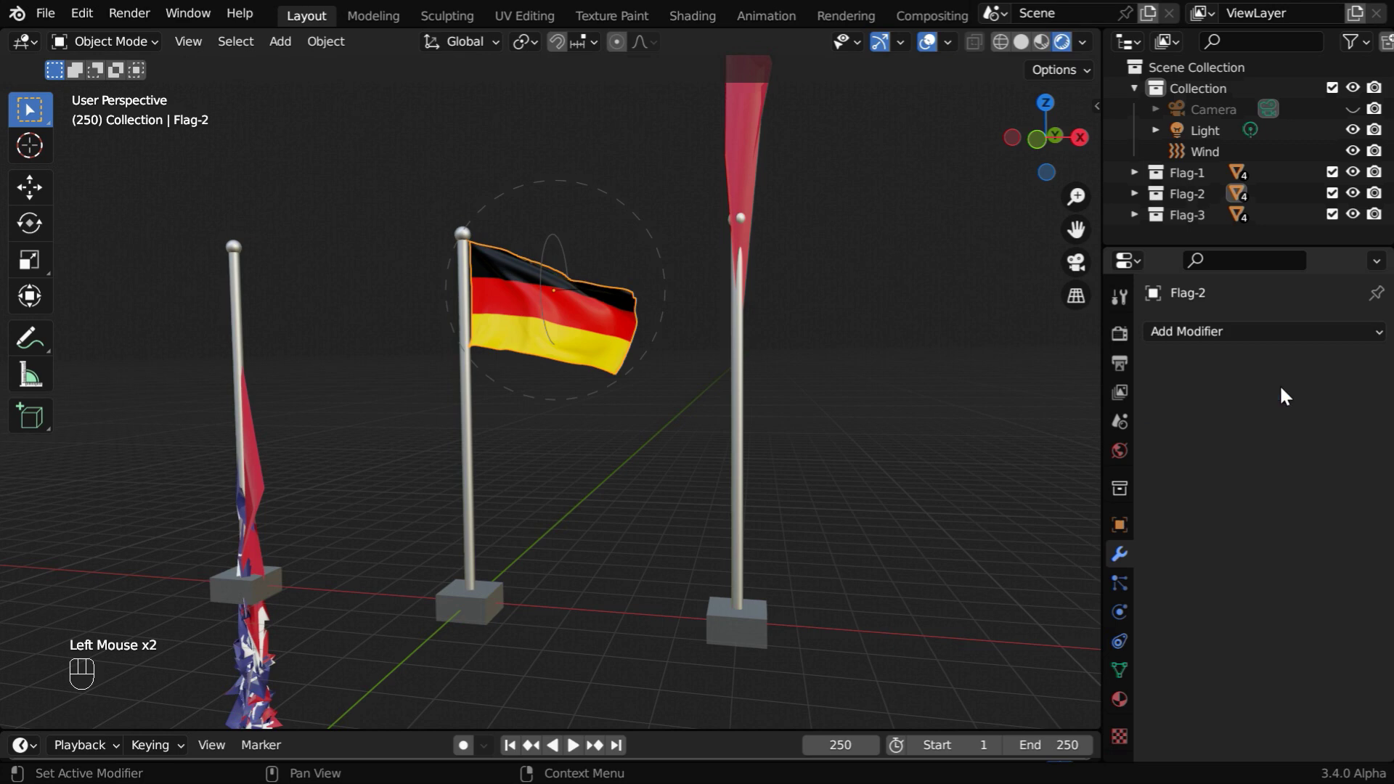
shift+click(746, 159)
click(1321, 367)
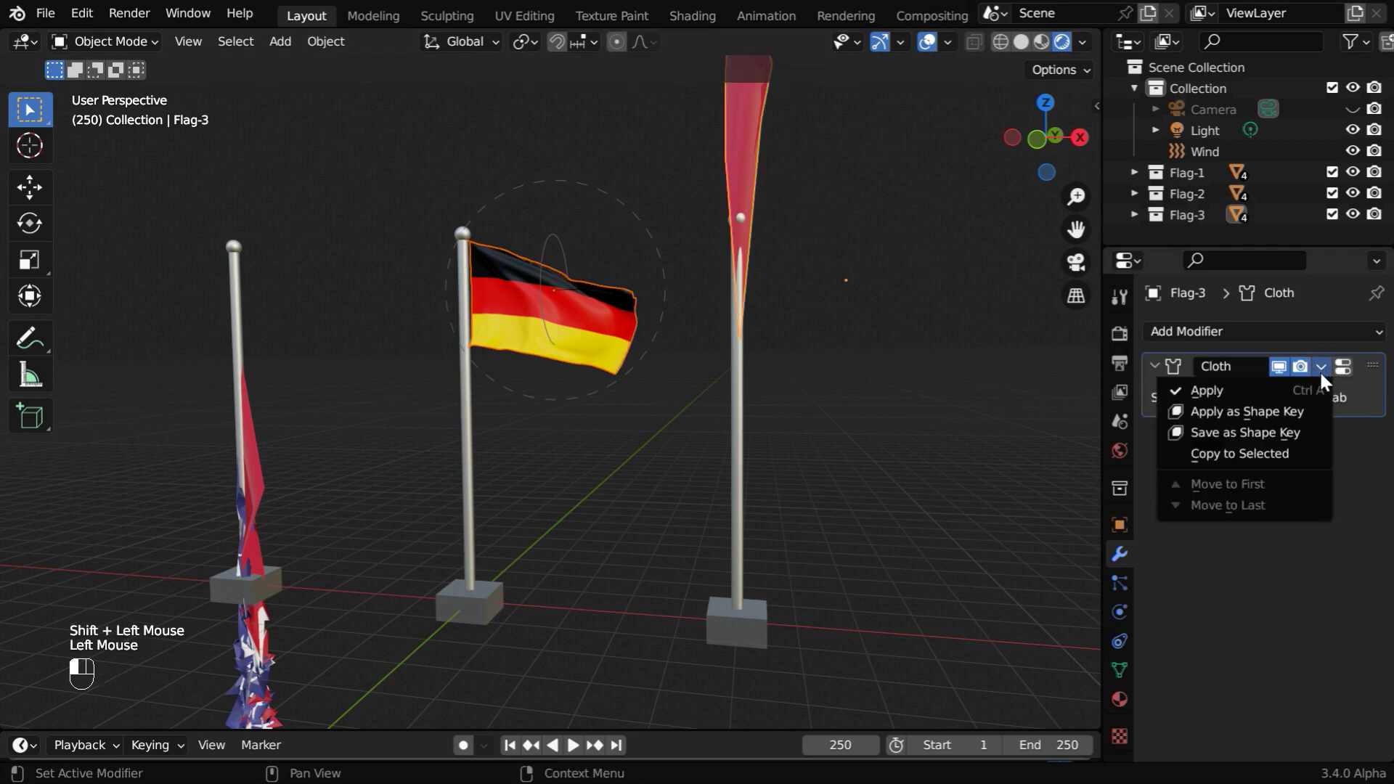
click(1289, 451)
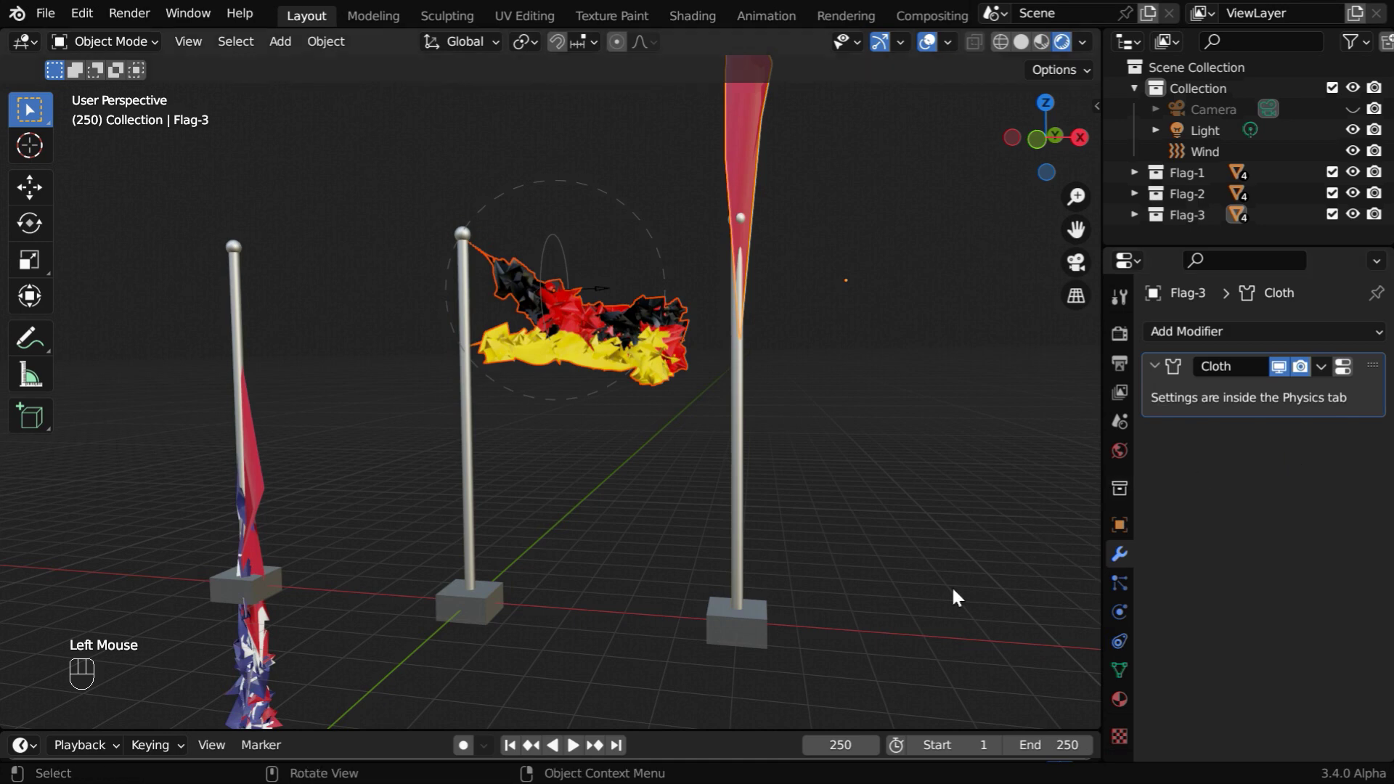
- Replay from frame 1, select the Wind field to show its falloff settings, and stop at frame 131
click(512, 745)
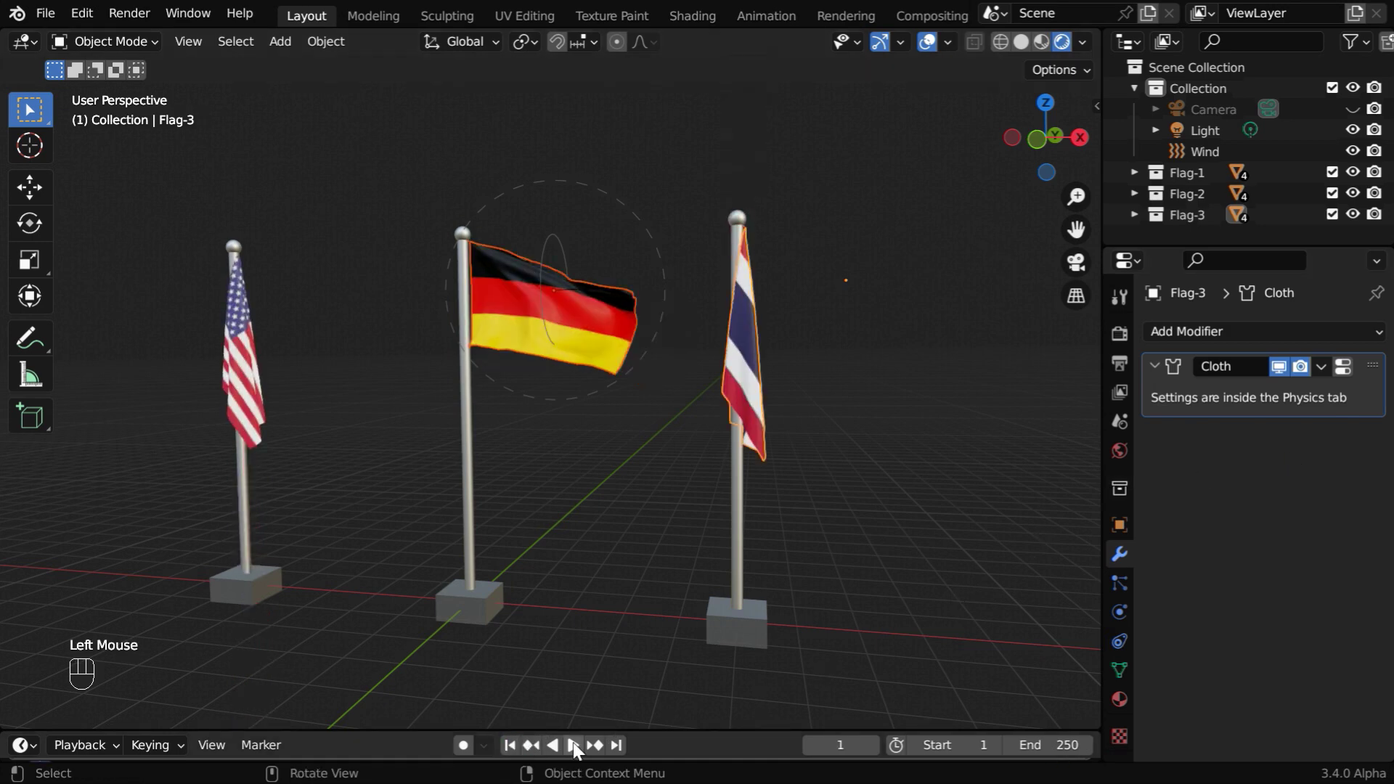
click(573, 745)
click(546, 411)
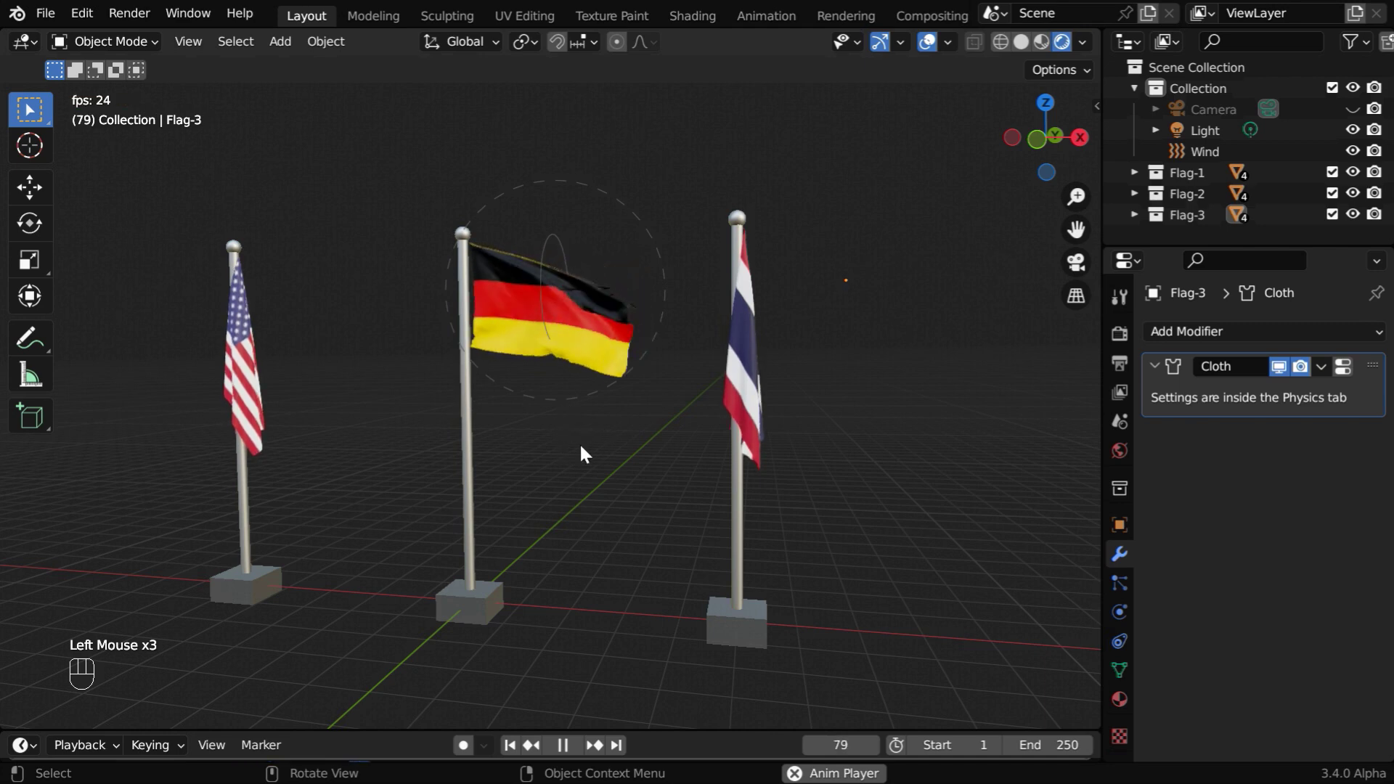
click(663, 301)
click(1119, 554)
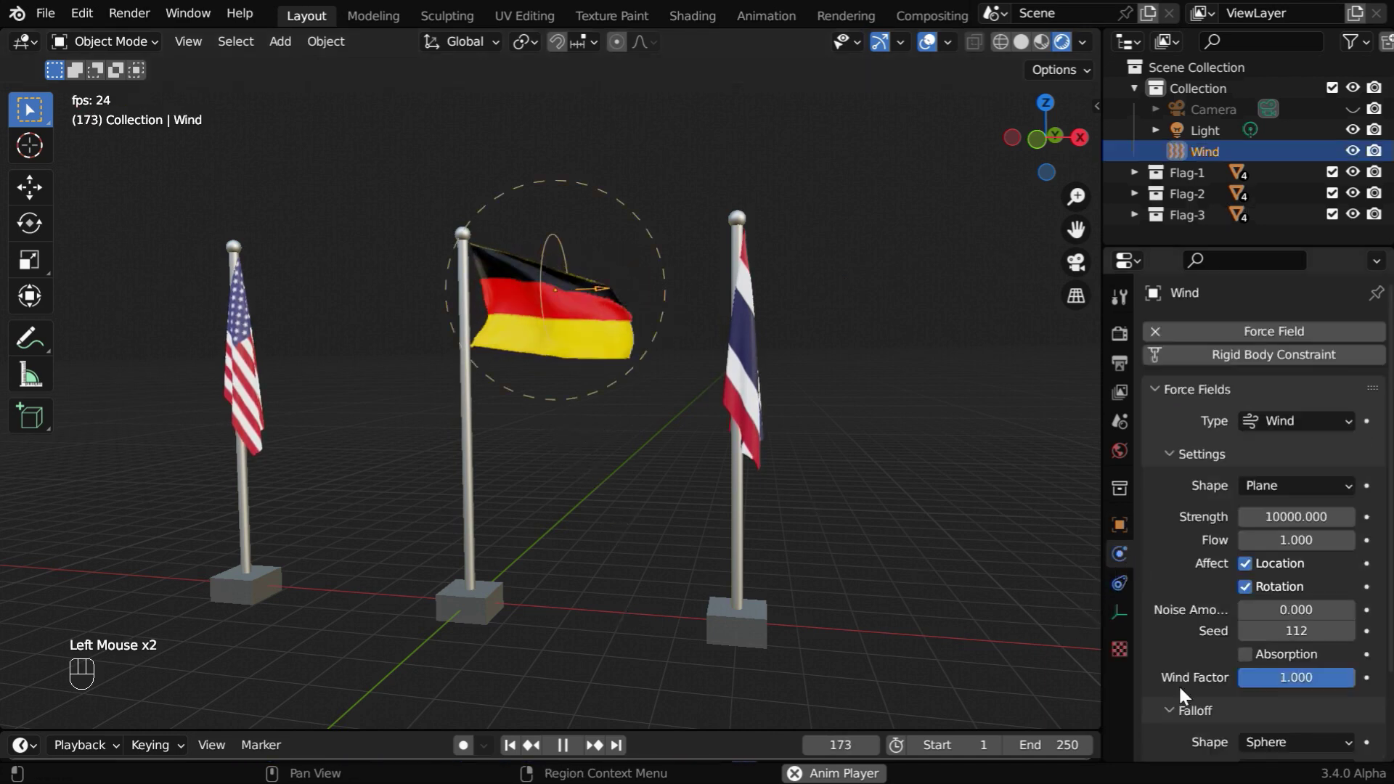
scroll(1198, 697, down, 3)
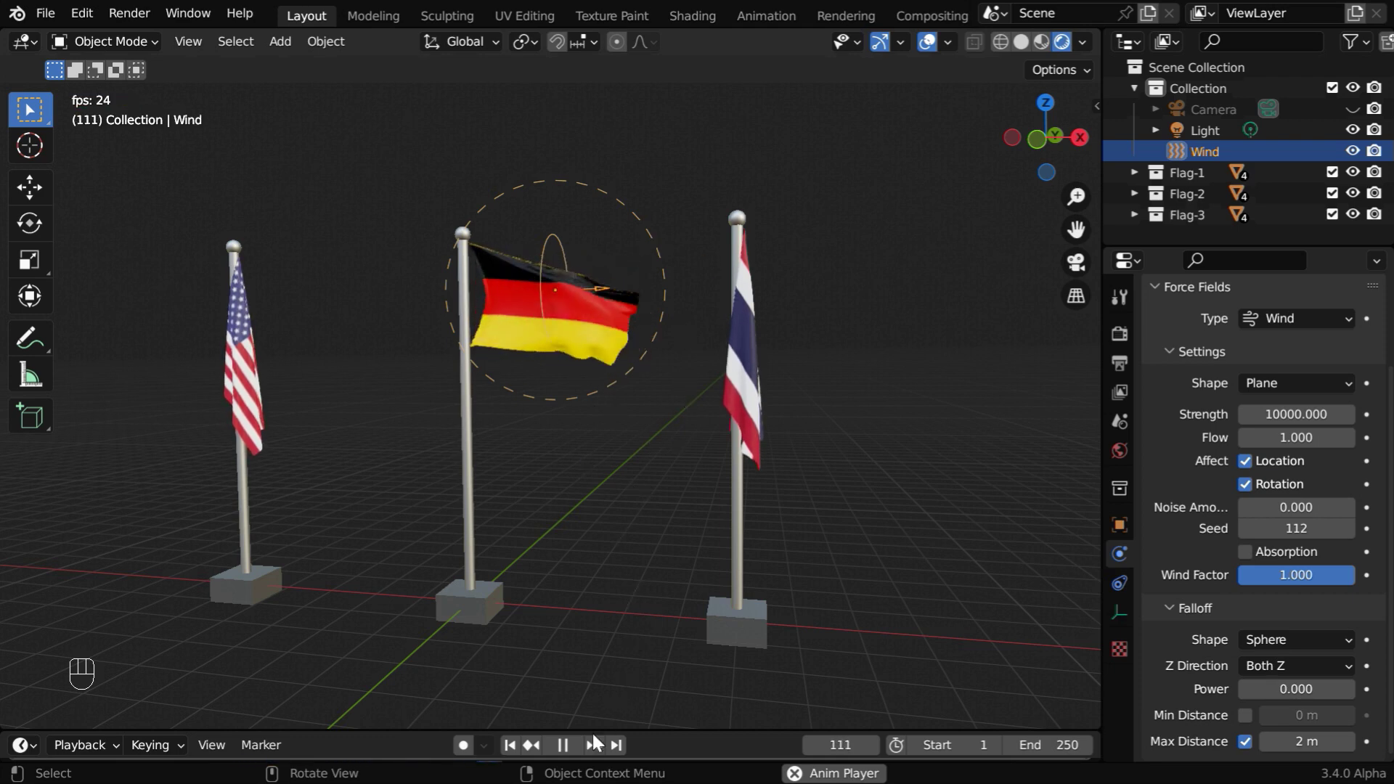
click(564, 745)
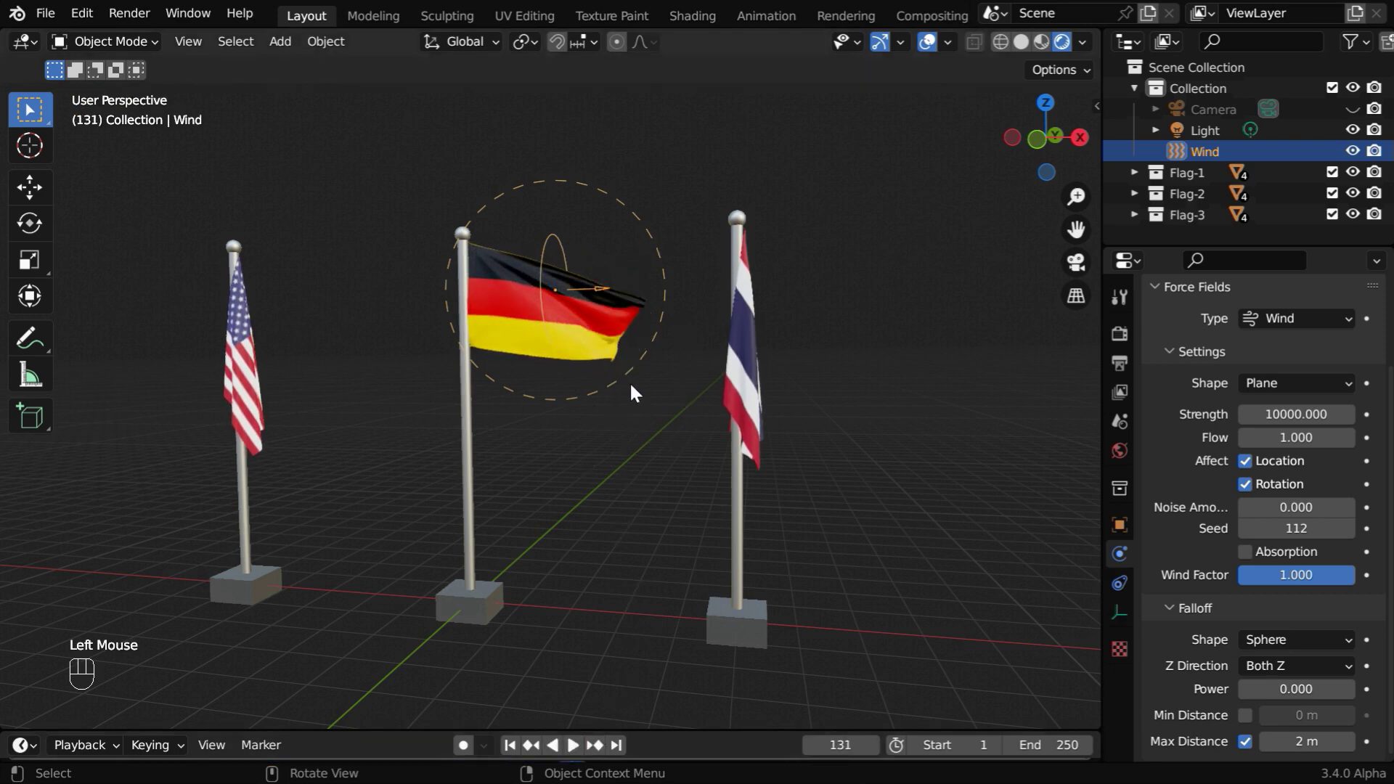
- Try duplicating the Wind field then undo it, turn off Max Distance, and select the US flag
key(shift+d)
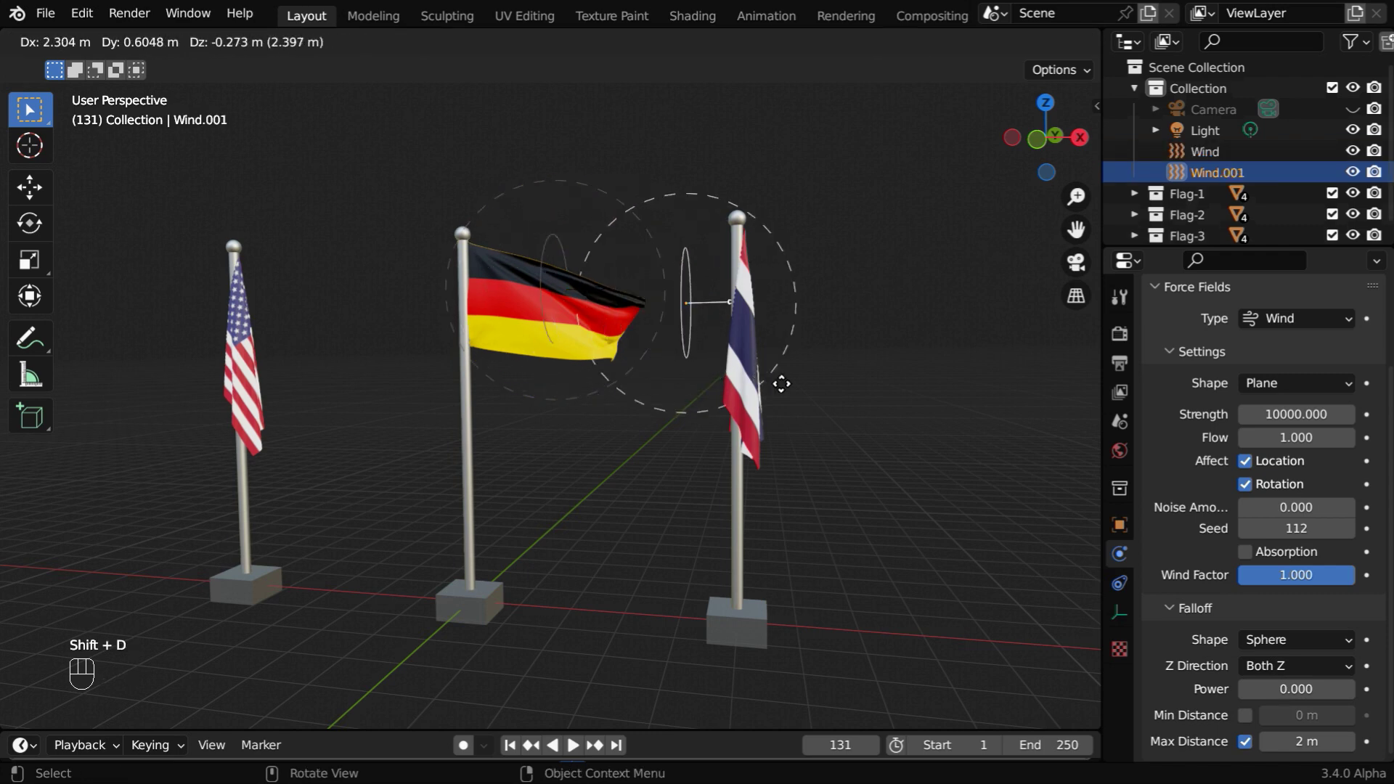
click(836, 392)
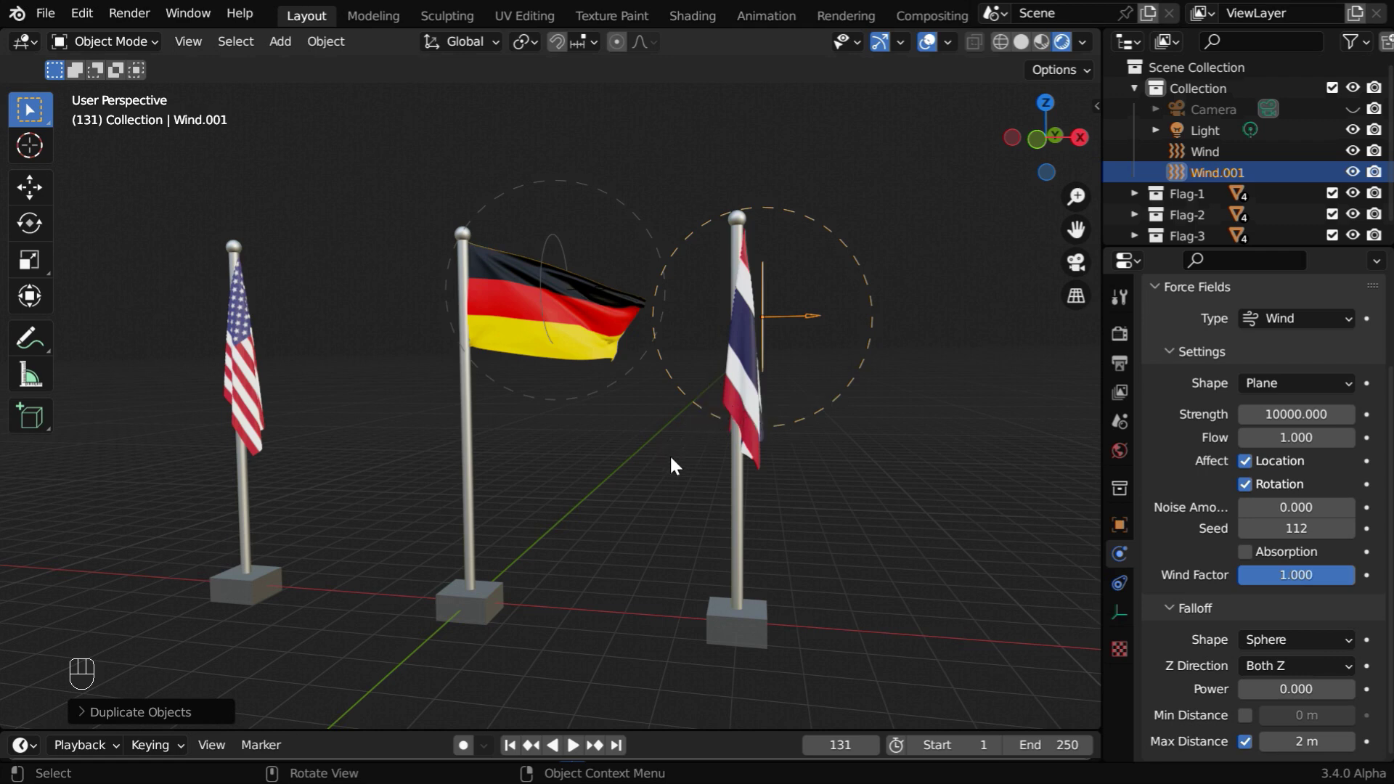
key(ctrl)
key(ctrl+z)
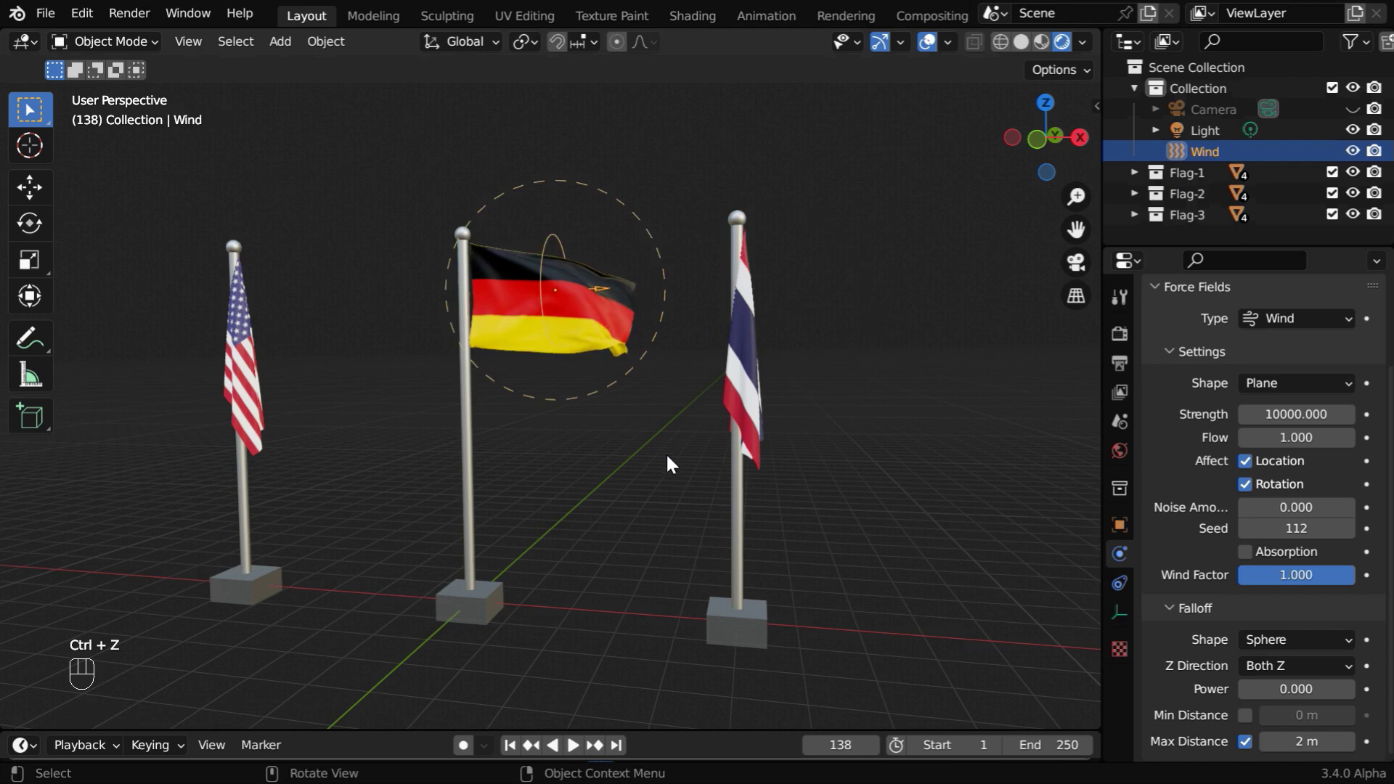
click(1243, 740)
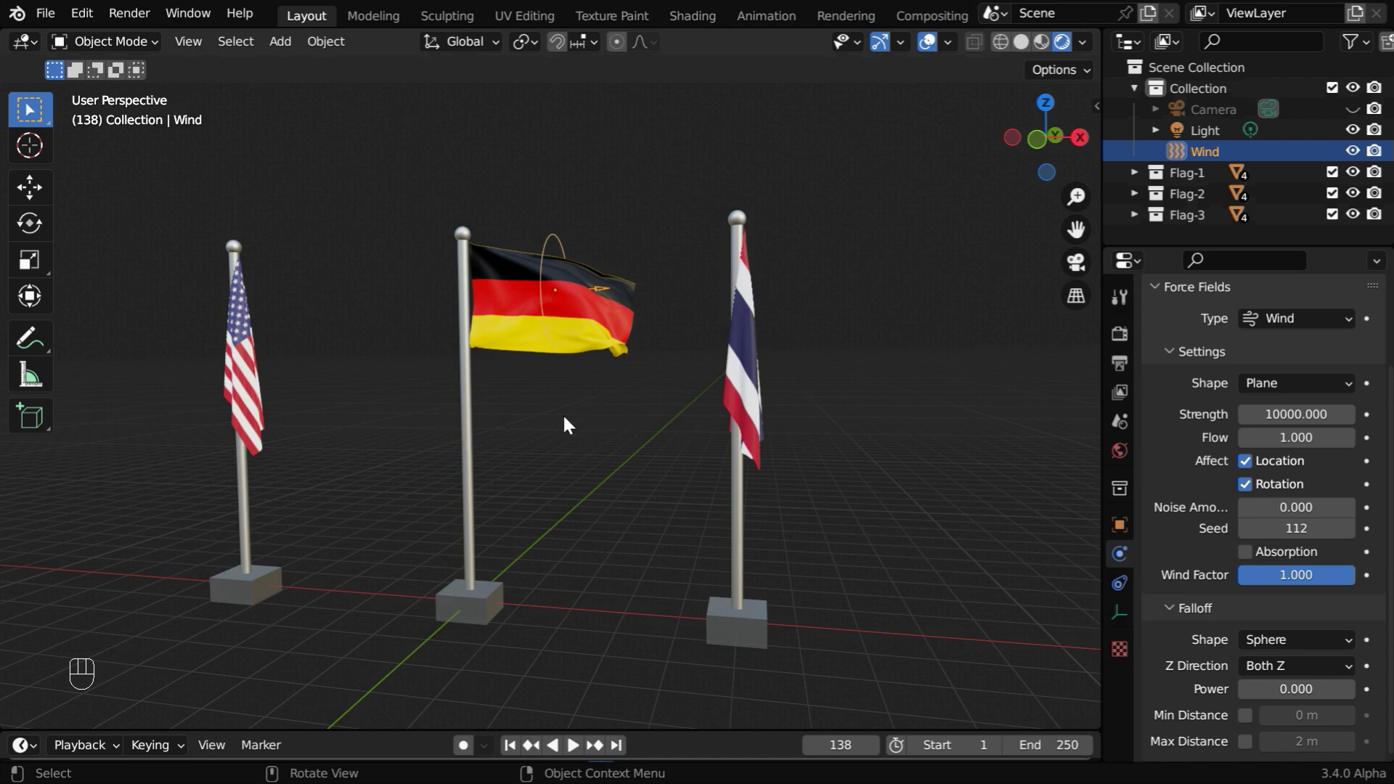
click(255, 417)
- Set the US flag's cloth Wind field weight to 0, then check the German and Thai flags' Wind weights
scroll(1215, 711, down, 6)
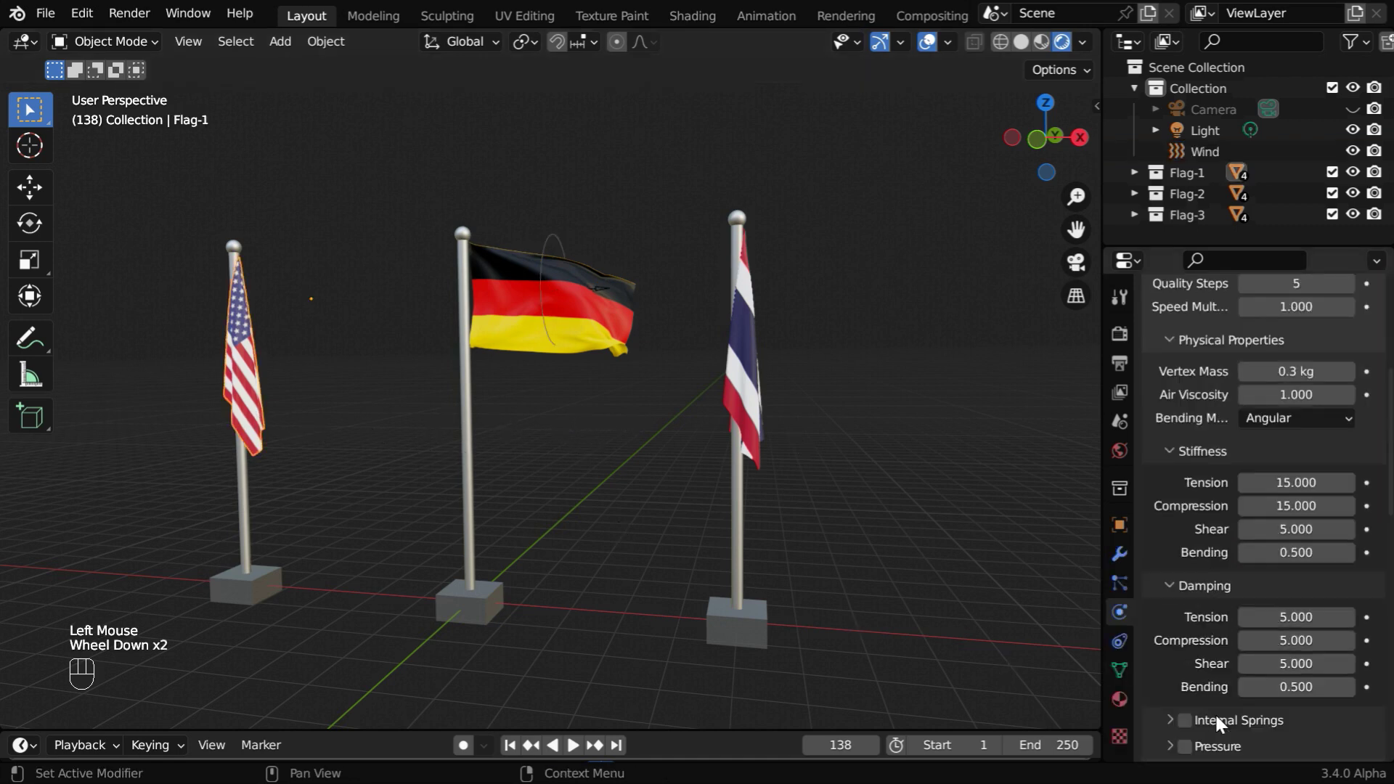
scroll(1219, 724, down, 9)
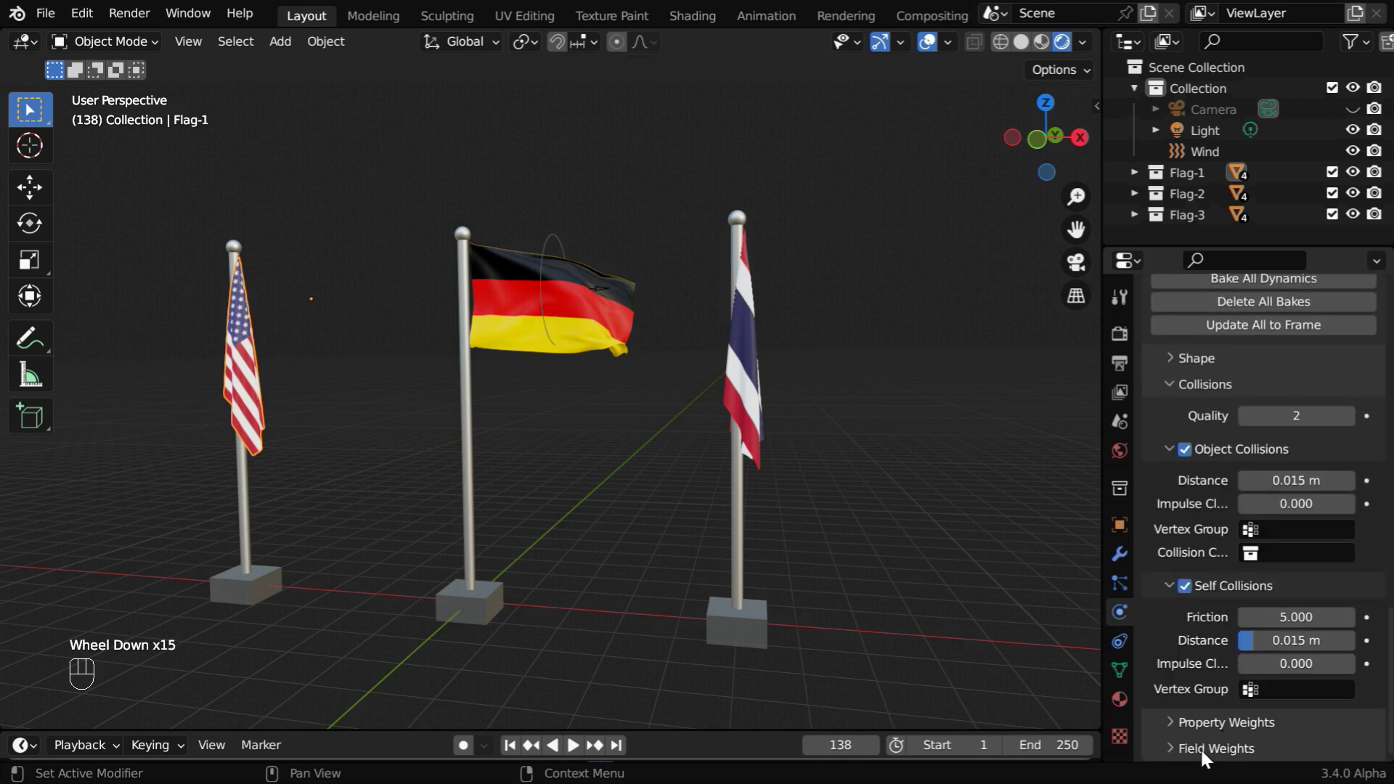
click(1177, 749)
scroll(1213, 730, down, 6)
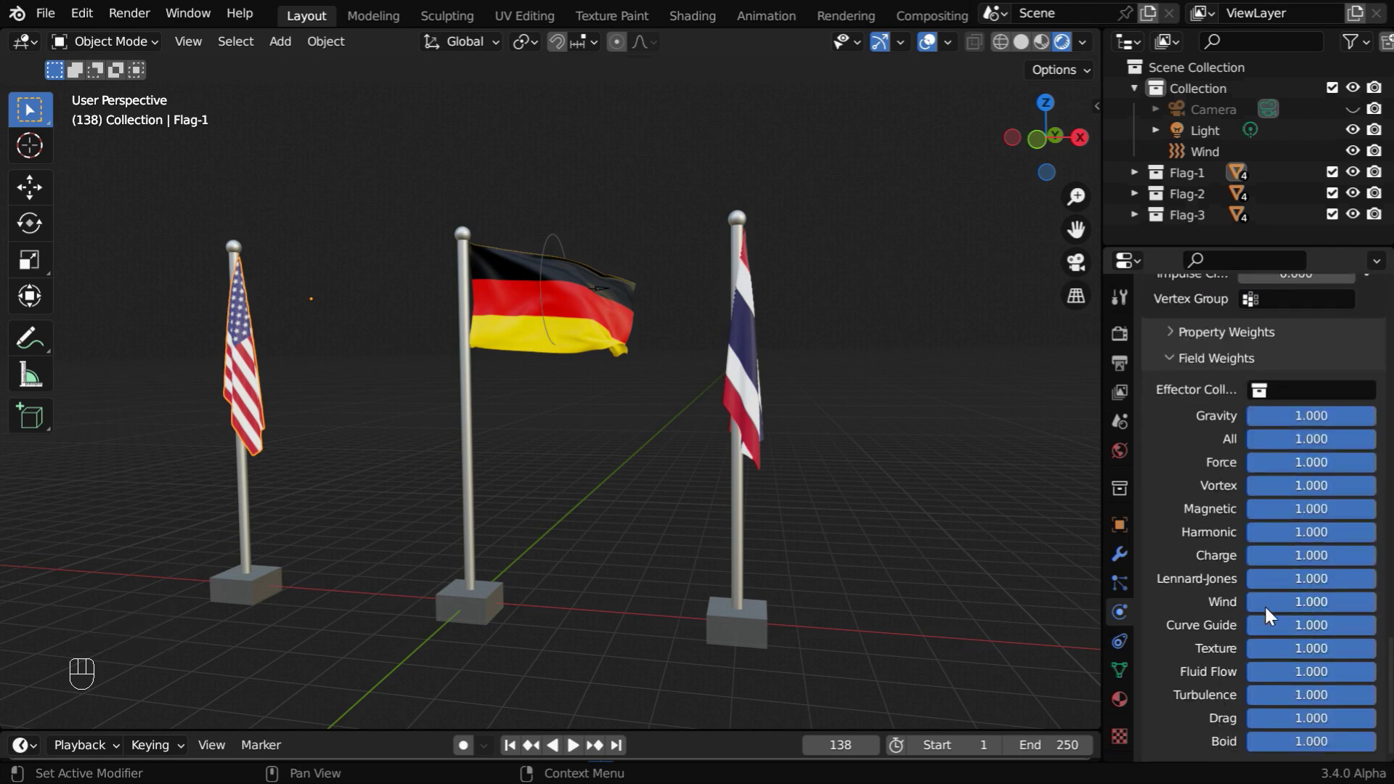
click(1289, 598)
text(0)
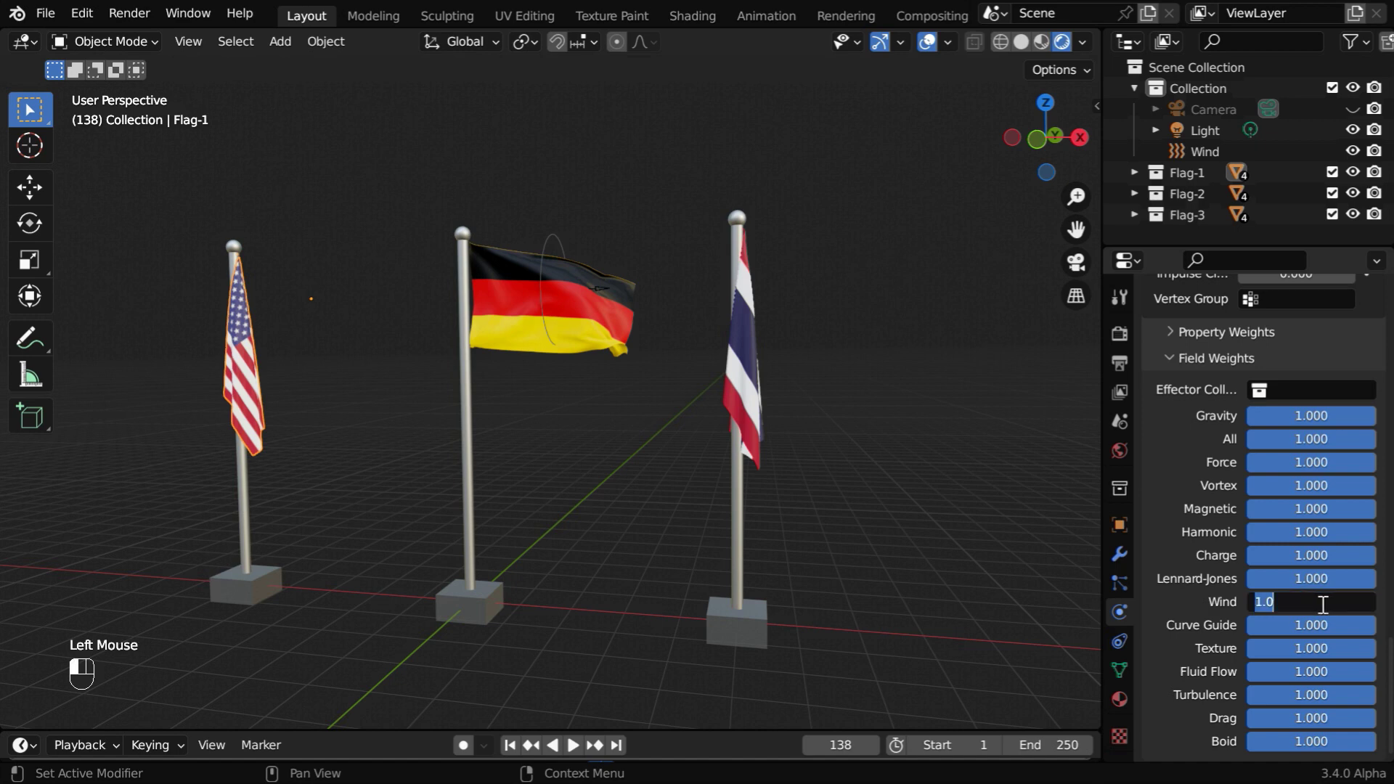
key(Return)
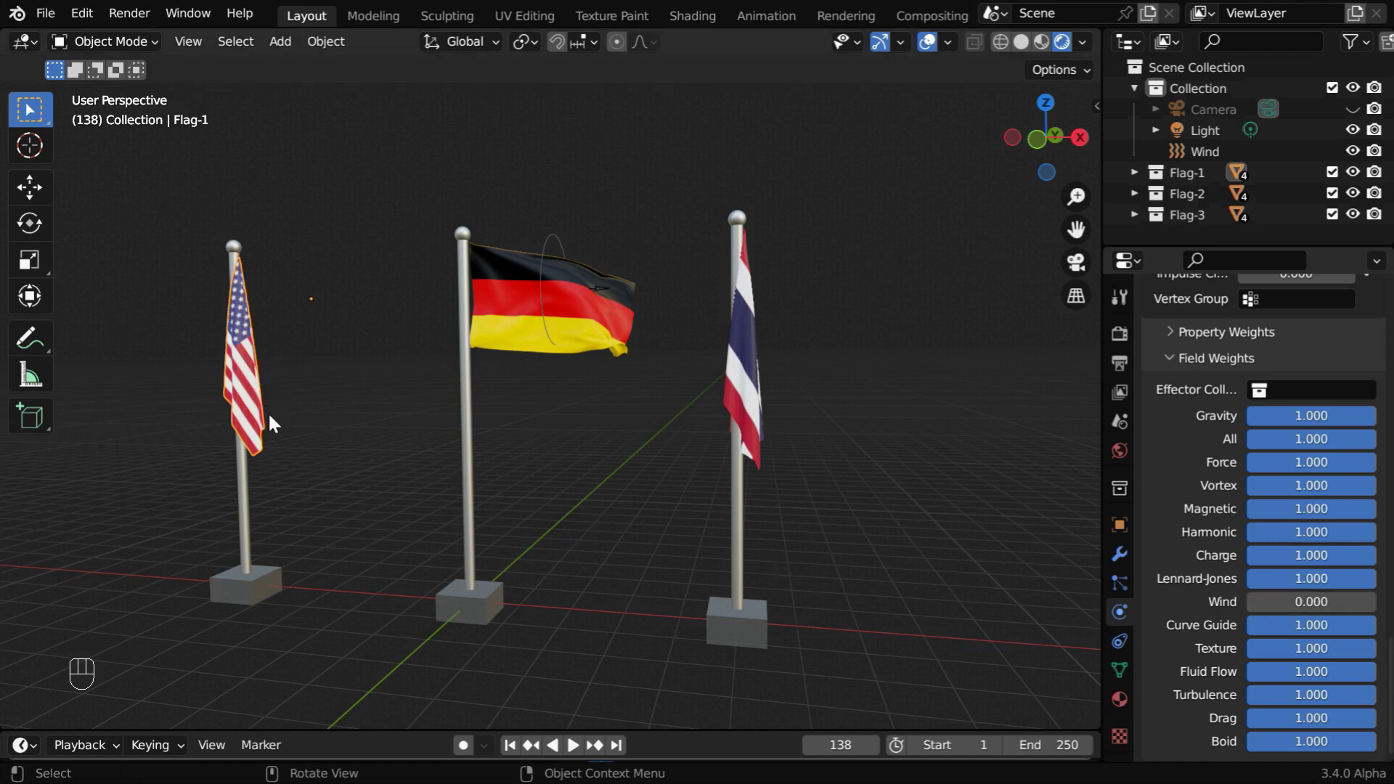
click(504, 330)
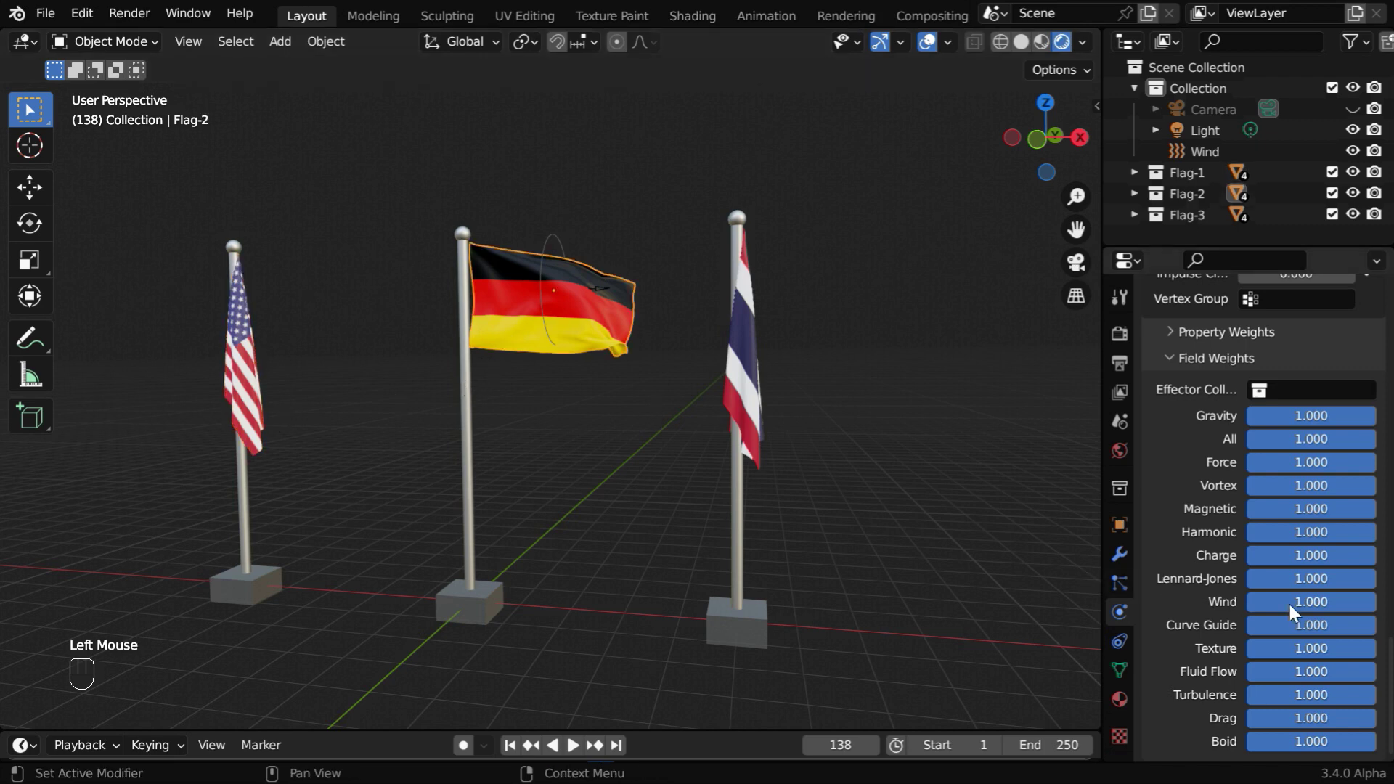
click(747, 406)
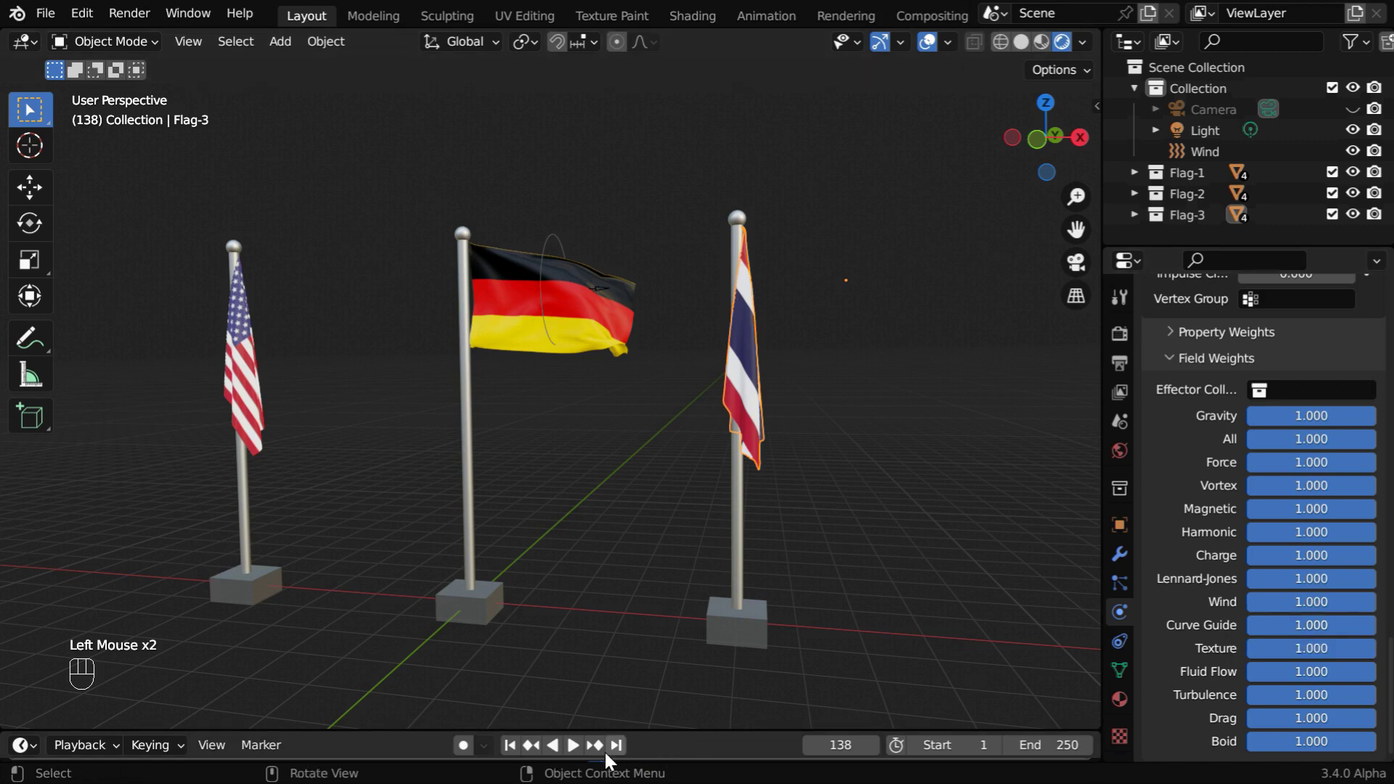
- Play the cloth animation from frame 1 with nothing selected in the scene
click(510, 745)
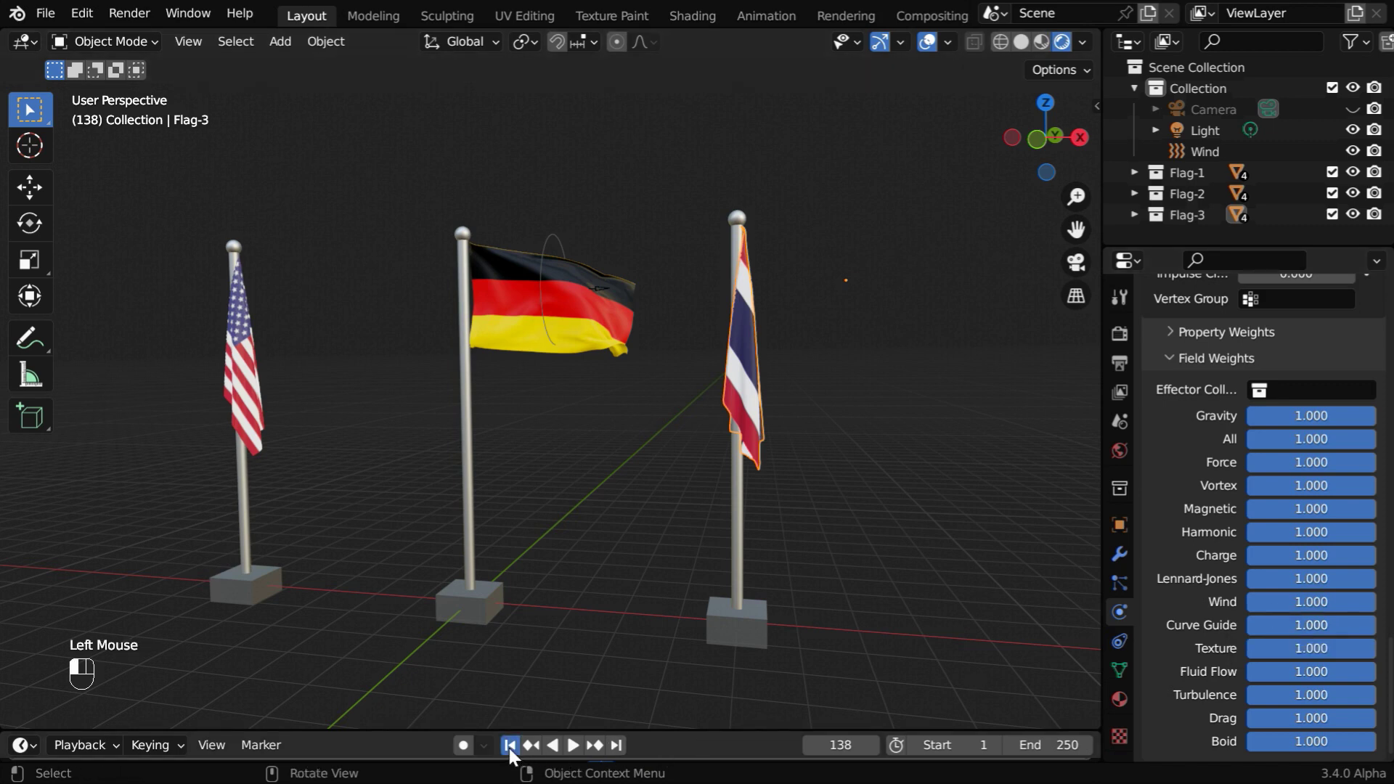
click(573, 745)
click(588, 591)
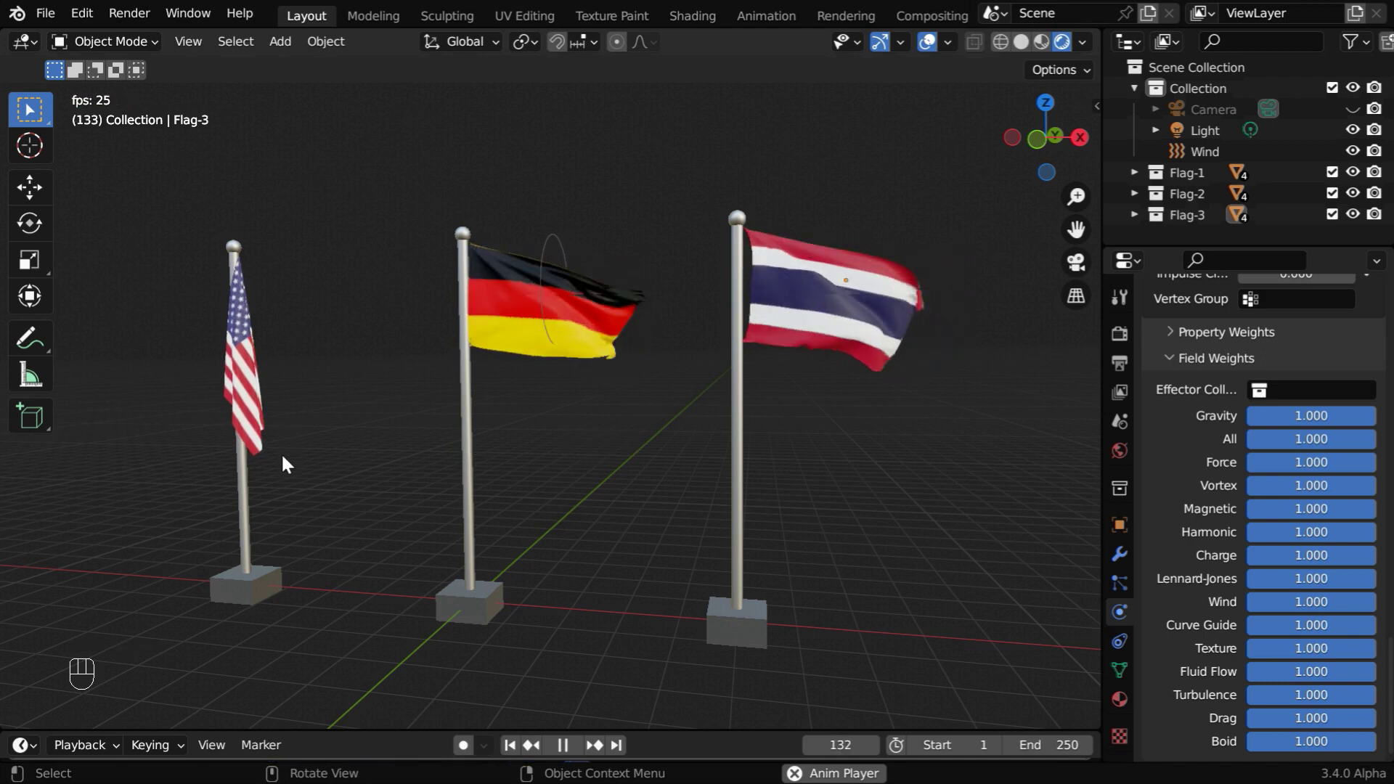
- Hide the Wind object and view the three flags from the front
click(1352, 151)
middle_drag(878, 538, 862, 544)
mouse_move(717, 636)
middle_down()
mouse_move(631, 633)
mouse_move(722, 628)
middle_up()
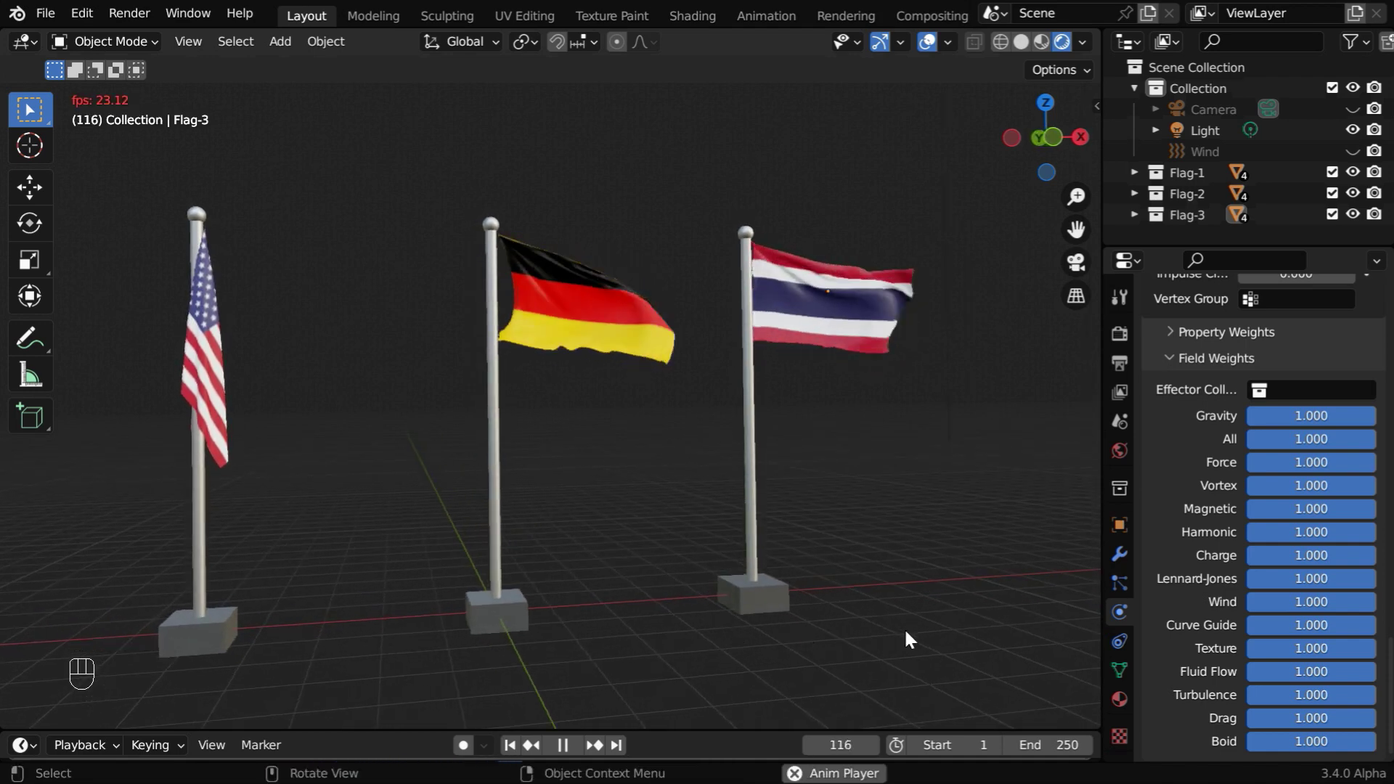